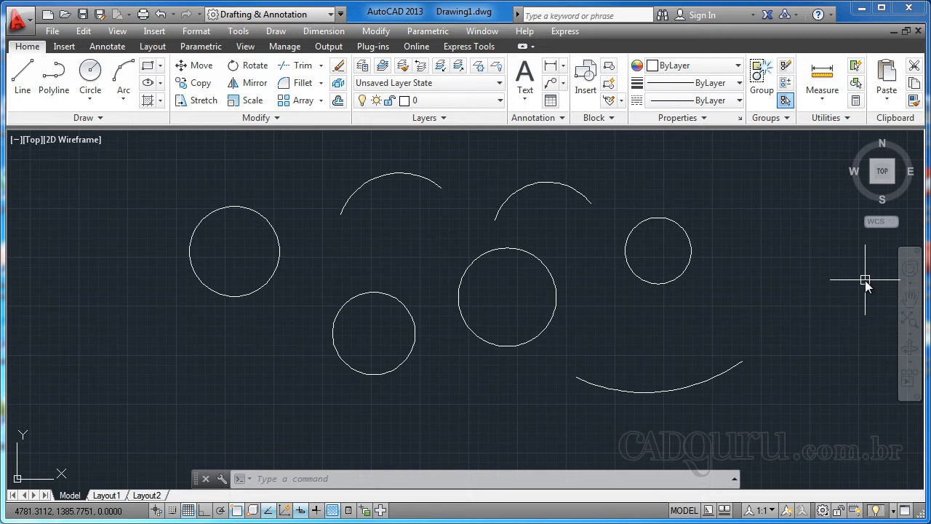
- Turn on polar tracking
key(F10)
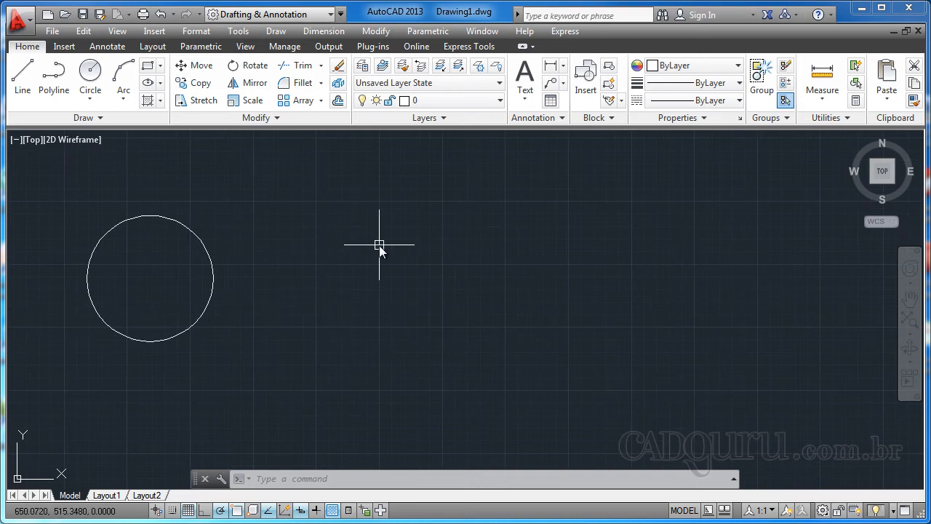
click(395, 272)
click(393, 266)
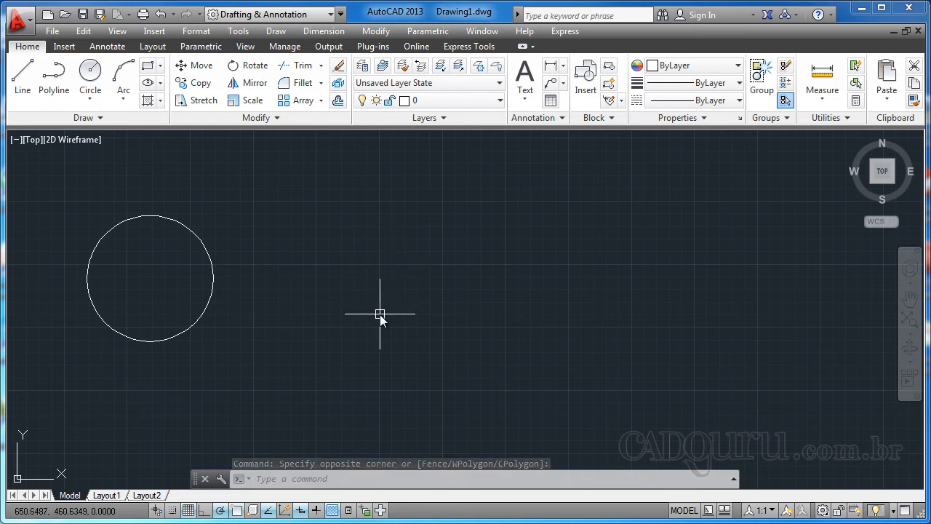
- Draw a circle with a radius of about 77 to the right of the existing circle
text(c)
key(Return)
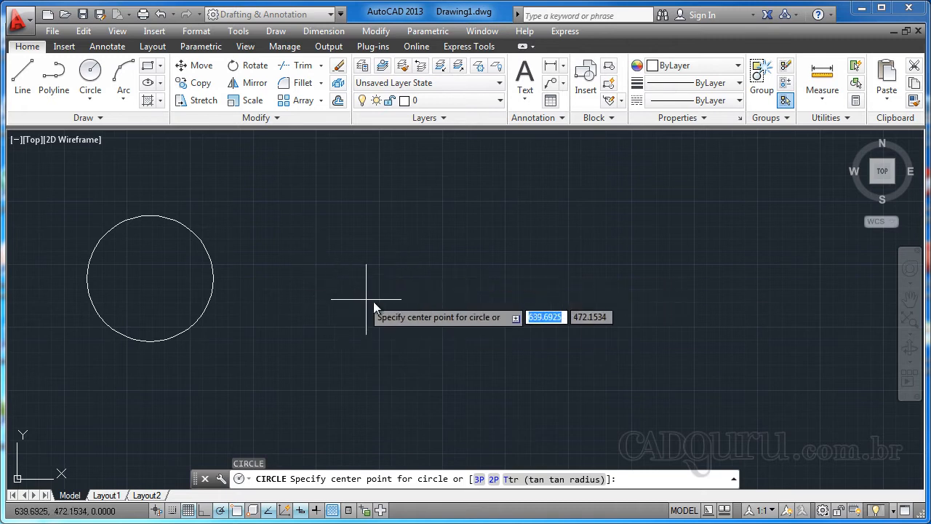
click(396, 301)
click(461, 228)
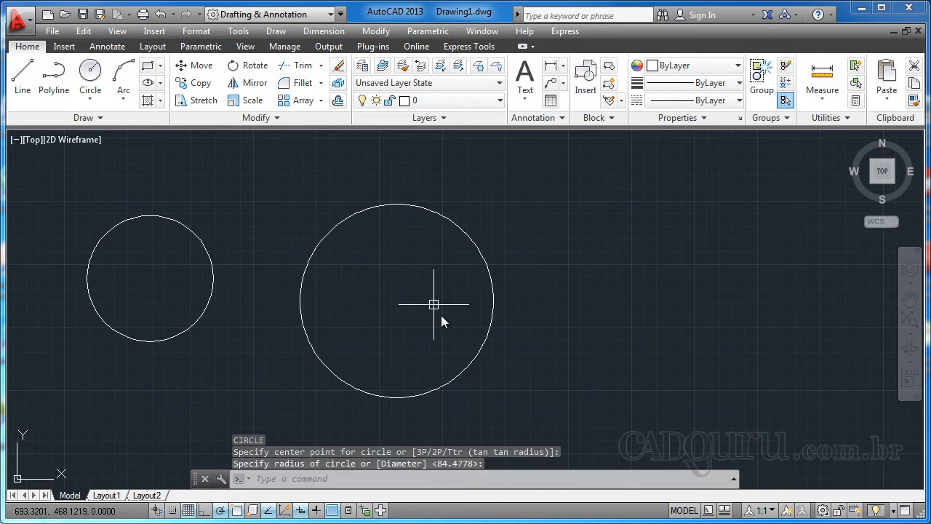
- Erase the larger circle just drawn beside the original one
click(515, 260)
click(473, 285)
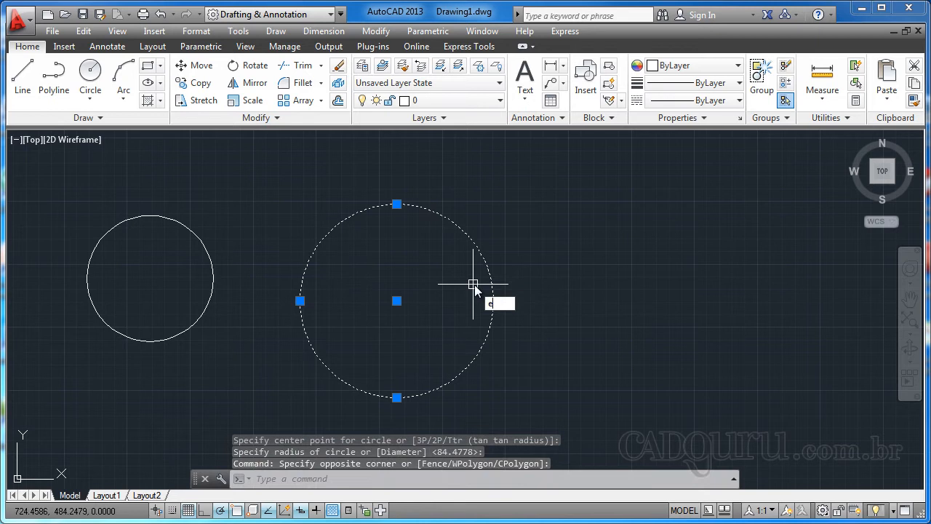
key(Return)
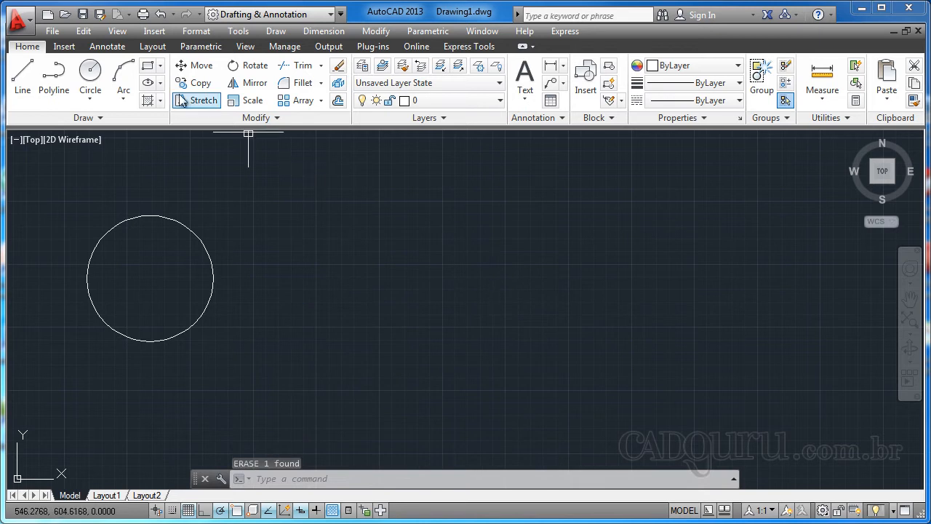
- Draw a circle by center and radius, about 63 in radius, to the right of the existing circle
click(89, 101)
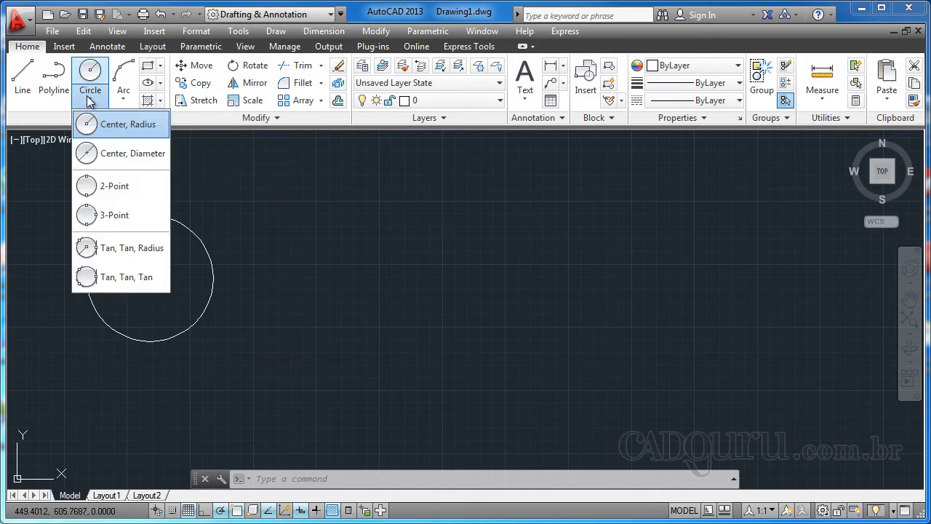
click(126, 130)
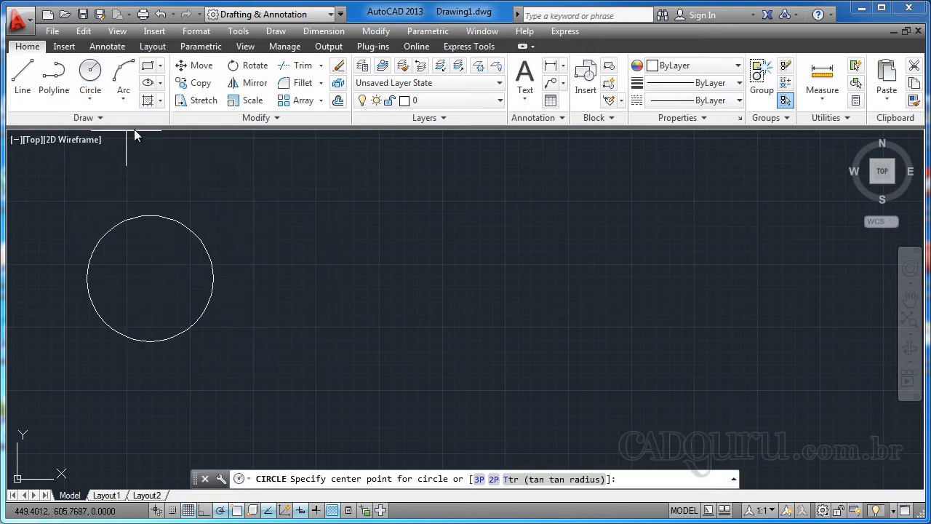
click(425, 297)
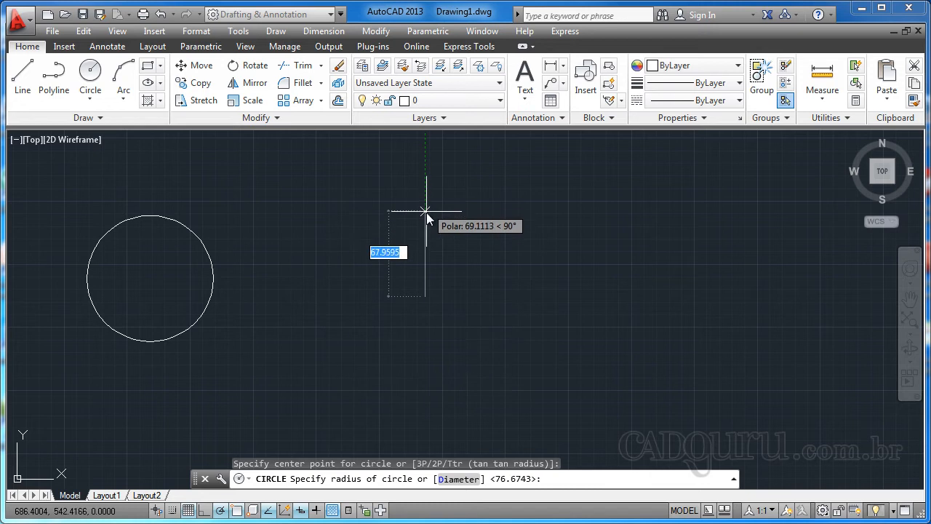
click(426, 218)
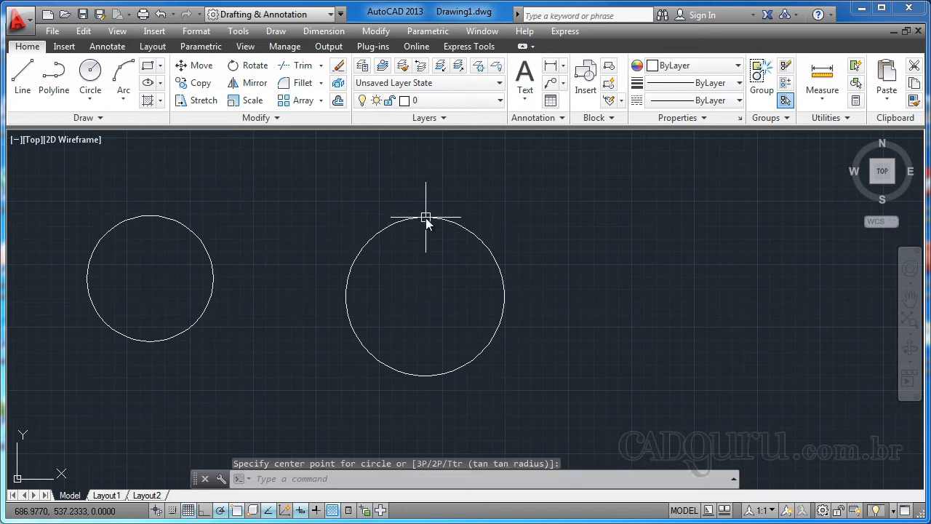
- Draw a third circle by center and radius at the right end of the row, with a radius of 50
click(90, 93)
click(116, 128)
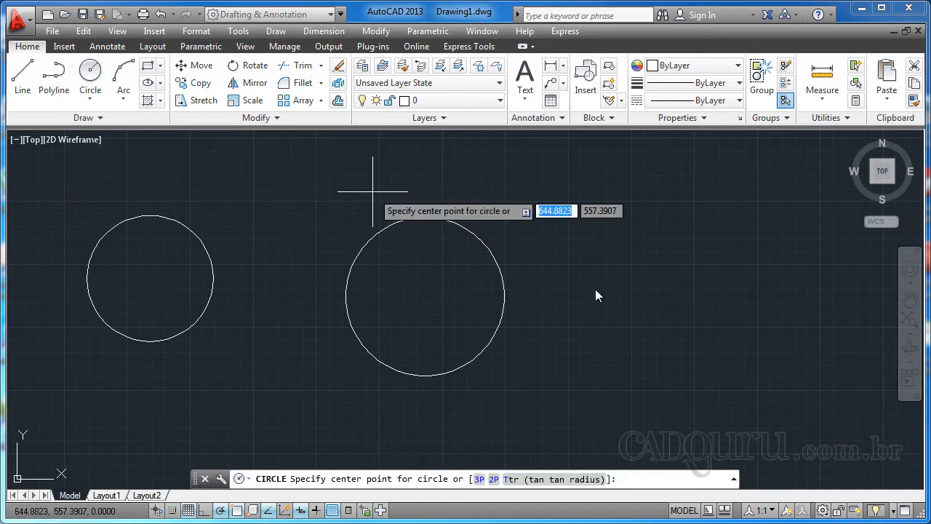
click(651, 280)
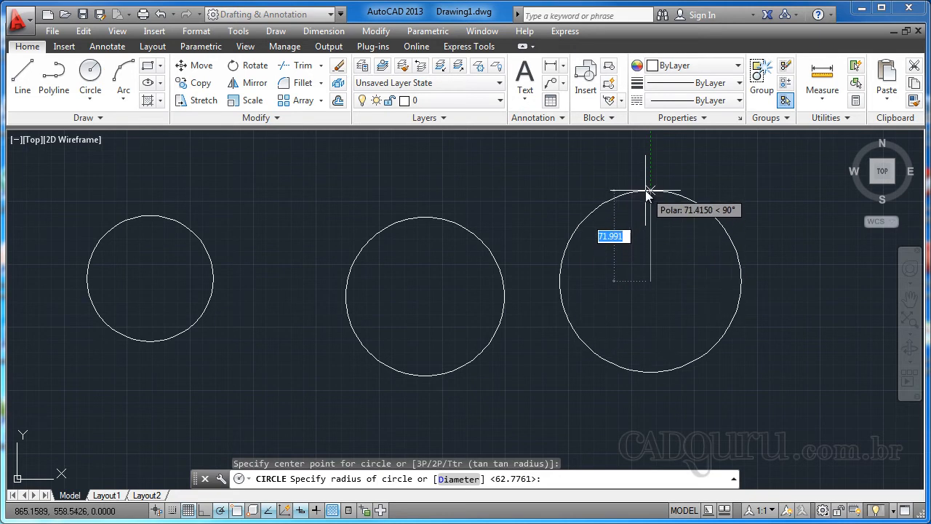
text(5)
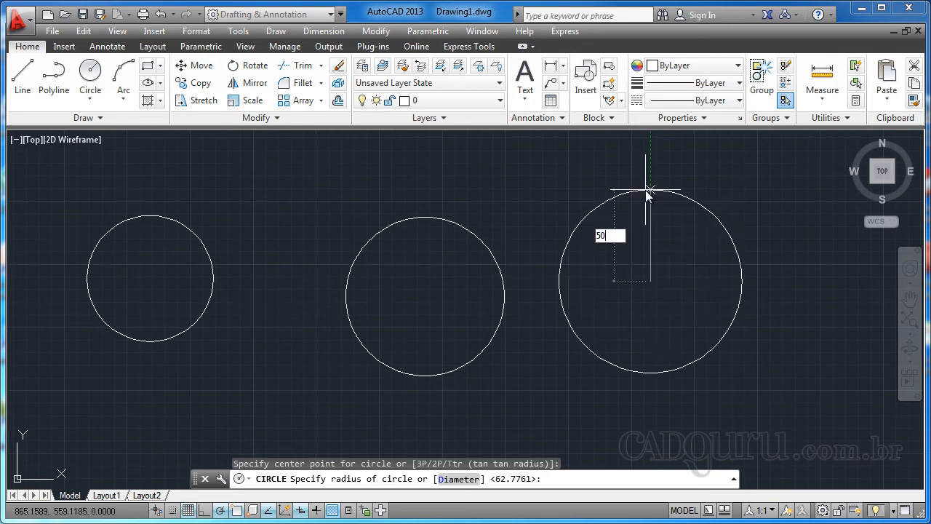
text(0)
key(Return)
- Draw a circle by center and diameter below the row of three circles, with a diameter of 150
scroll(705, 278, up, 1)
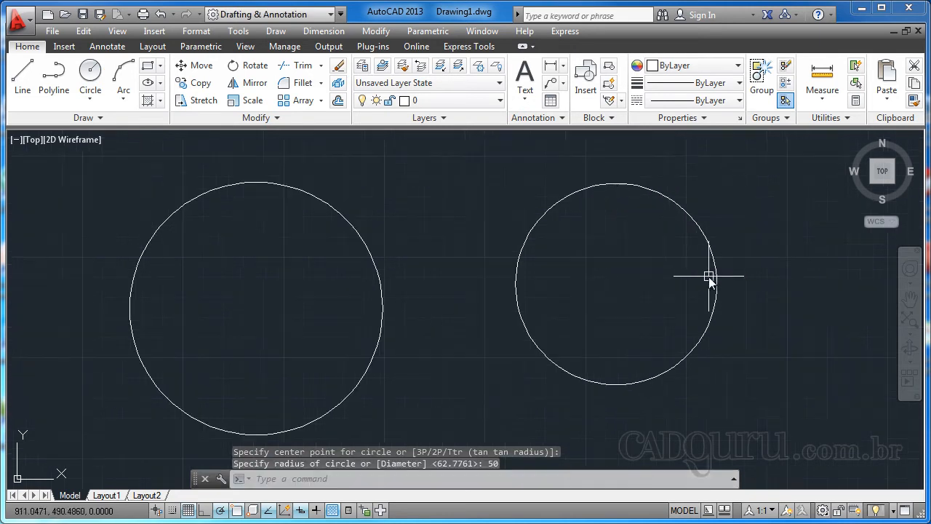
middle_drag(642, 214, 724, 186)
scroll(627, 230, down, 3)
mouse_move(569, 284)
middle_down()
mouse_move(478, 310)
mouse_move(443, 272)
mouse_move(392, 299)
middle_up()
scroll(415, 251, up, 2)
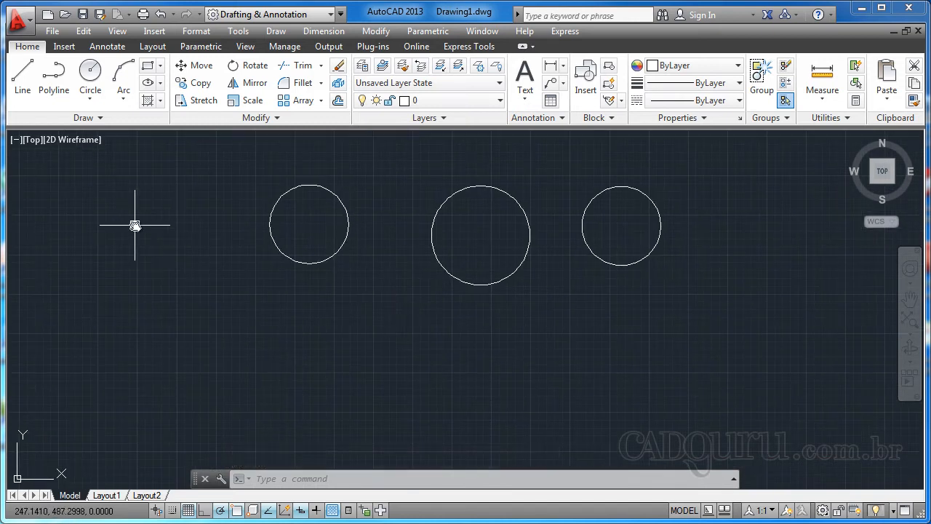
click(91, 99)
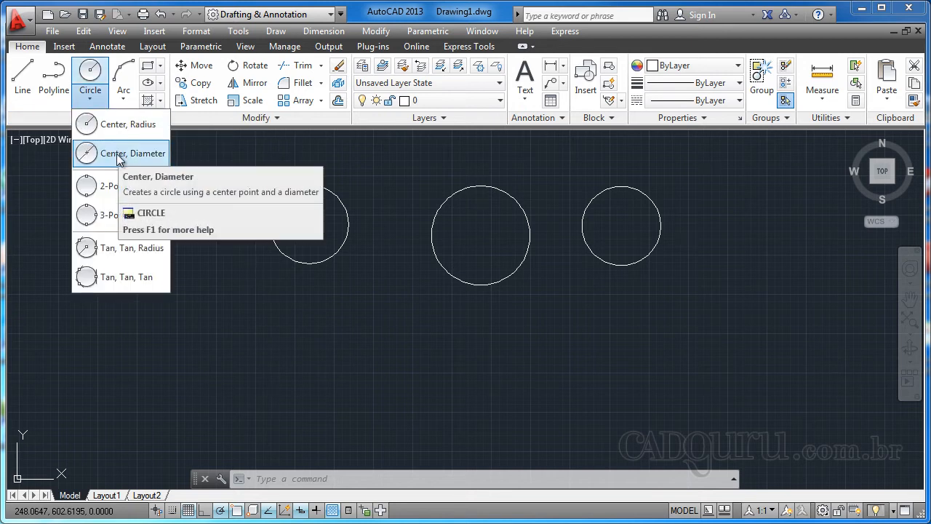
click(122, 160)
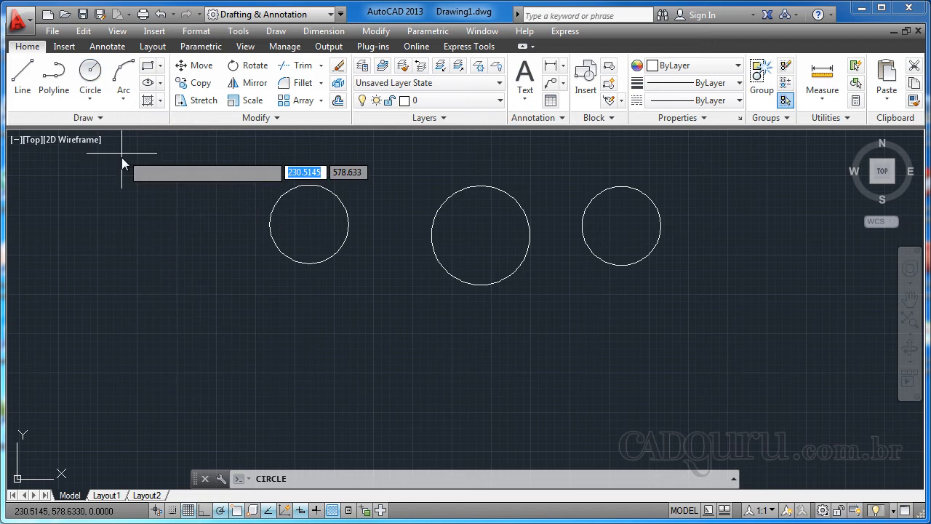
middle_drag(456, 358, 460, 344)
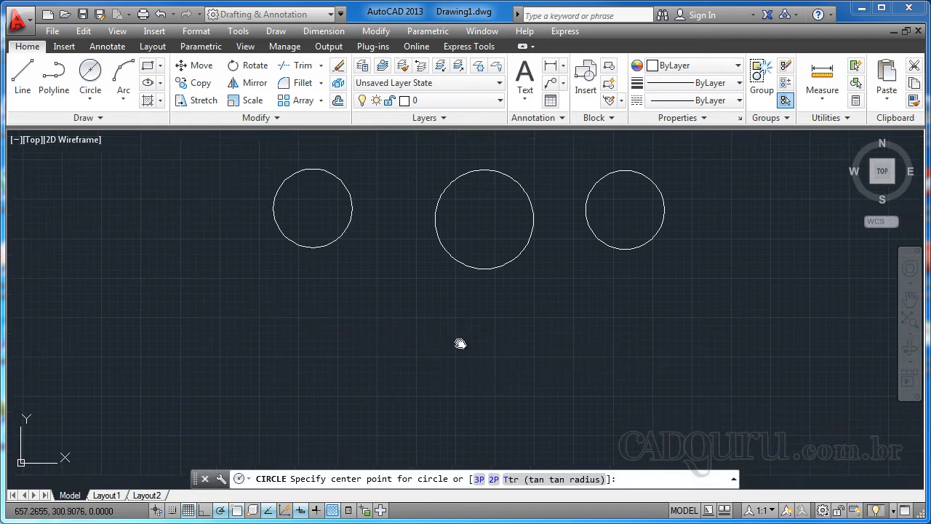
click(377, 349)
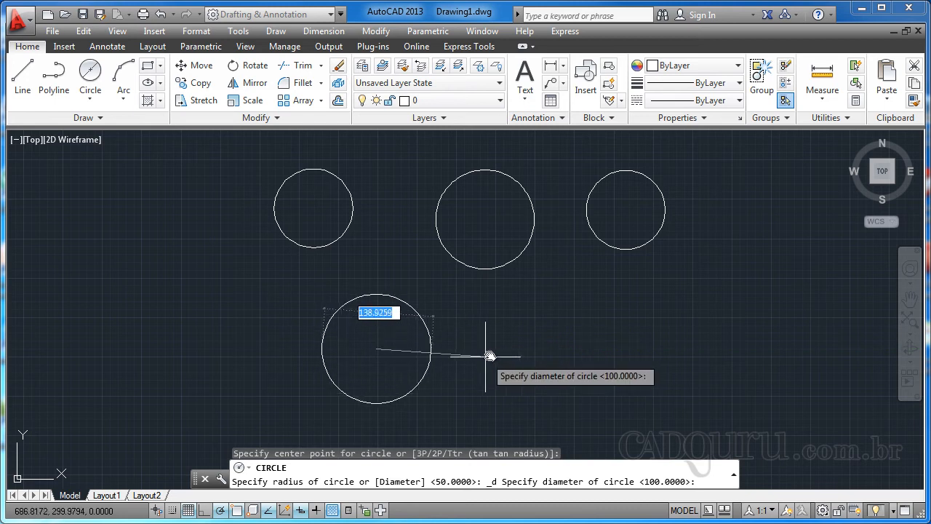
text(150)
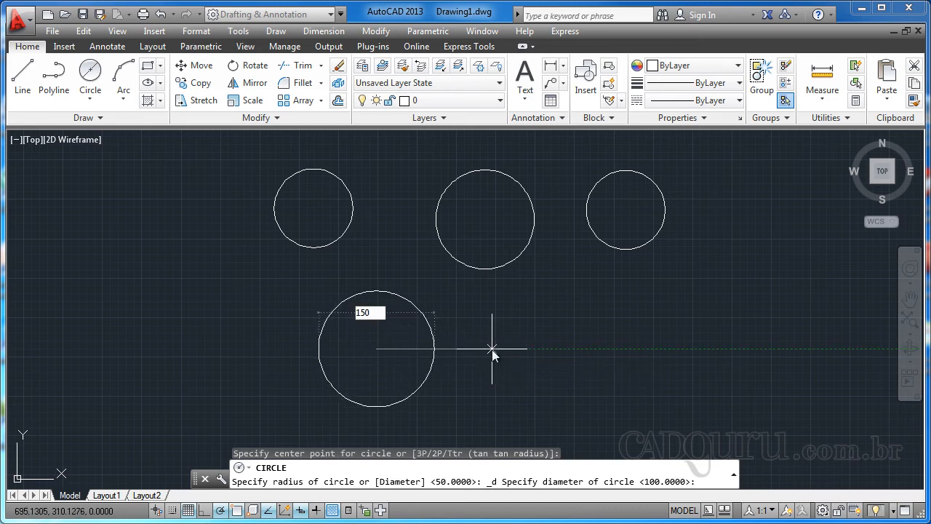
key(Return)
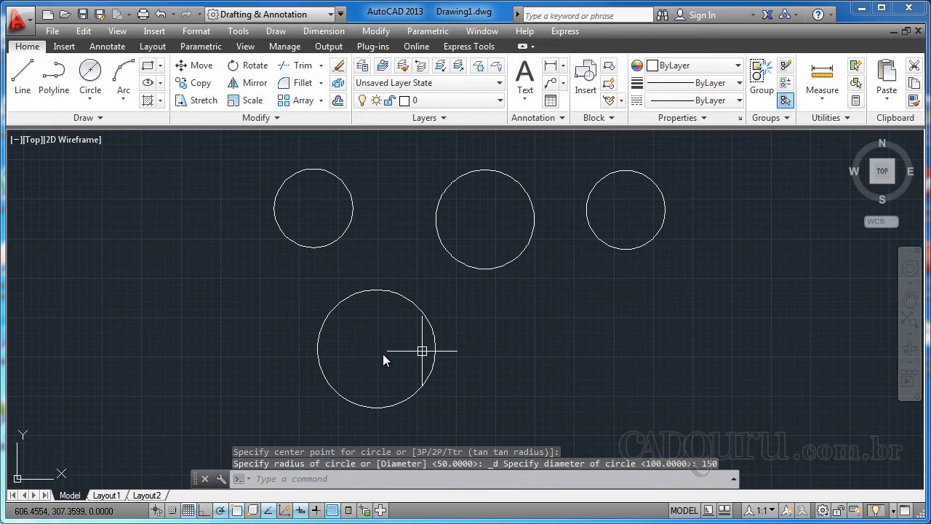
- Draw a two-point circle with a horizontal diameter of 80 to the right of the 150-diameter circle
middle_drag(366, 353, 302, 293)
scroll(417, 276, up, 2)
scroll(327, 204, down, 2)
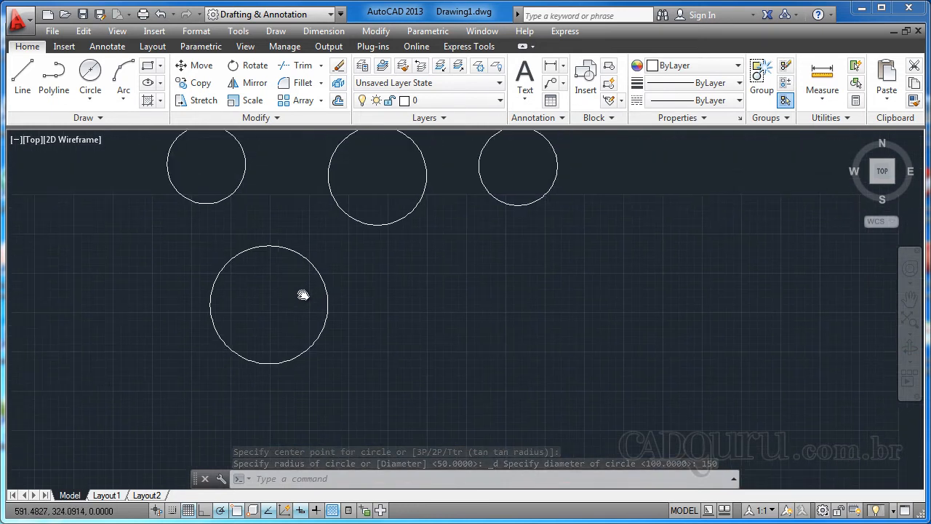
mouse_move(362, 284)
middle_down()
mouse_move(362, 310)
mouse_move(352, 309)
middle_up()
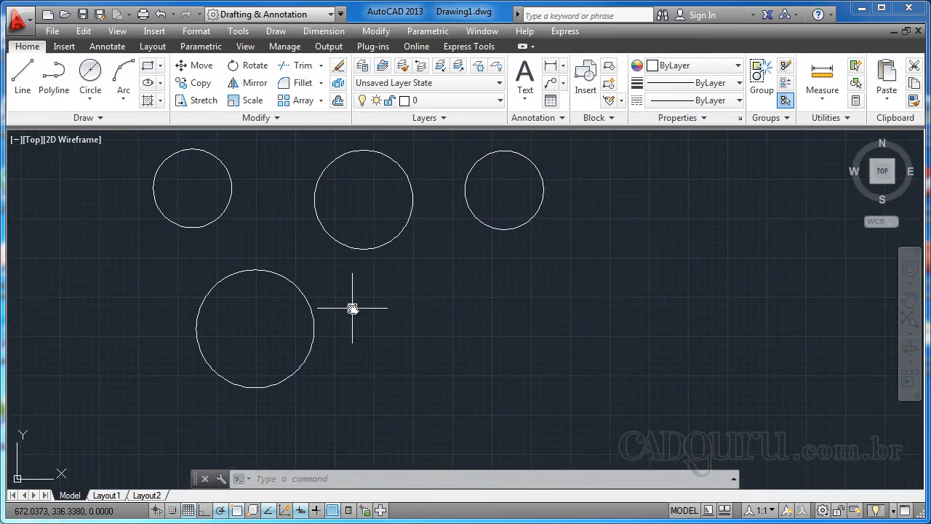
click(90, 99)
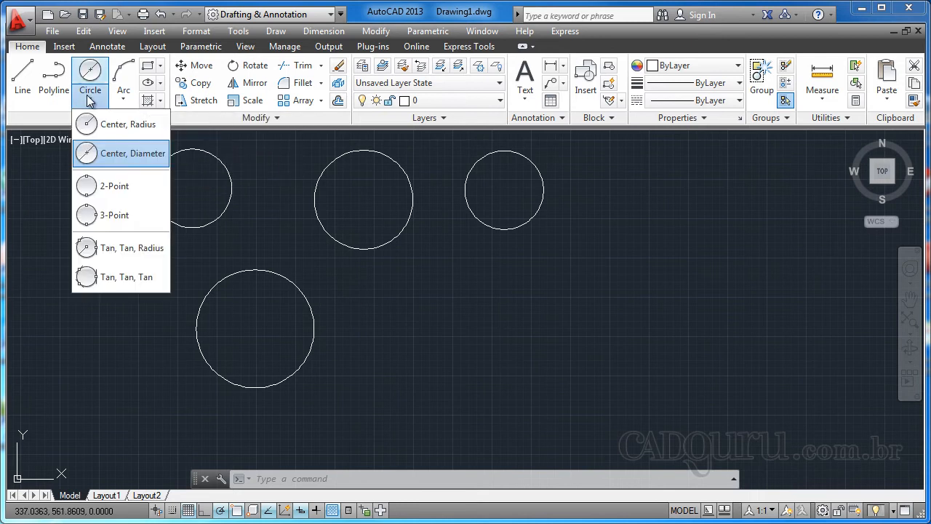
click(113, 187)
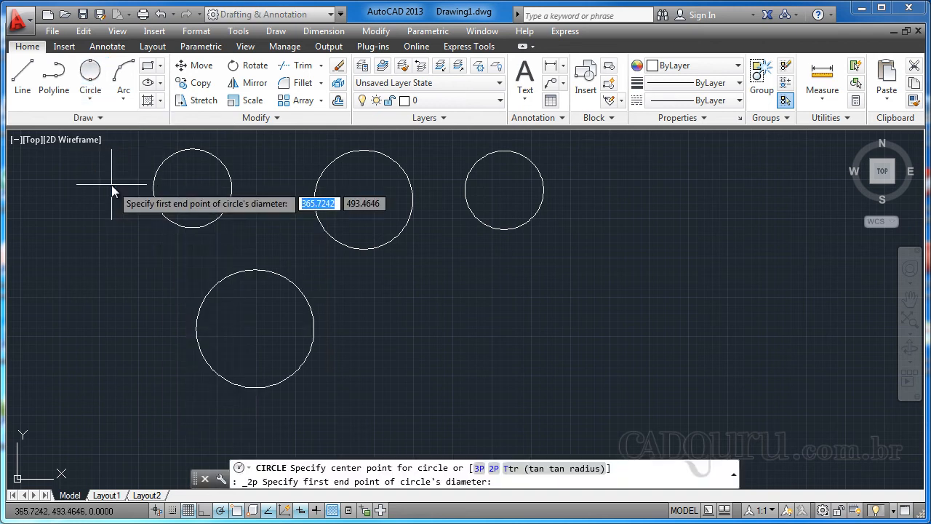
mouse_move(437, 321)
middle_down()
mouse_move(422, 333)
mouse_move(364, 335)
middle_up()
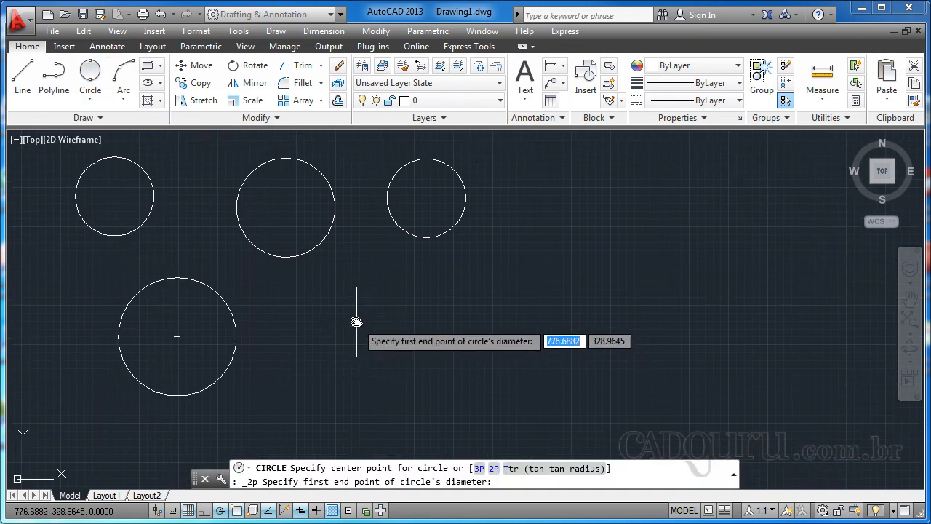
click(357, 322)
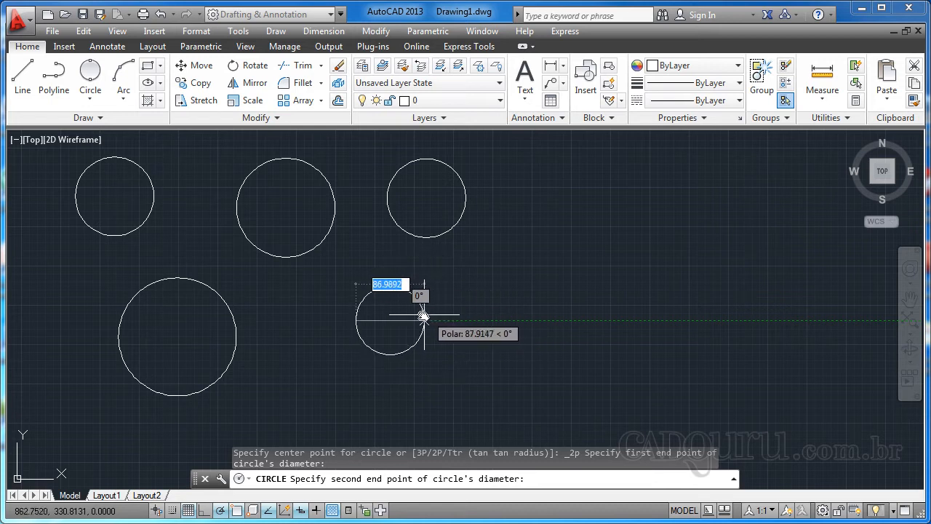
text(80)
key(Return)
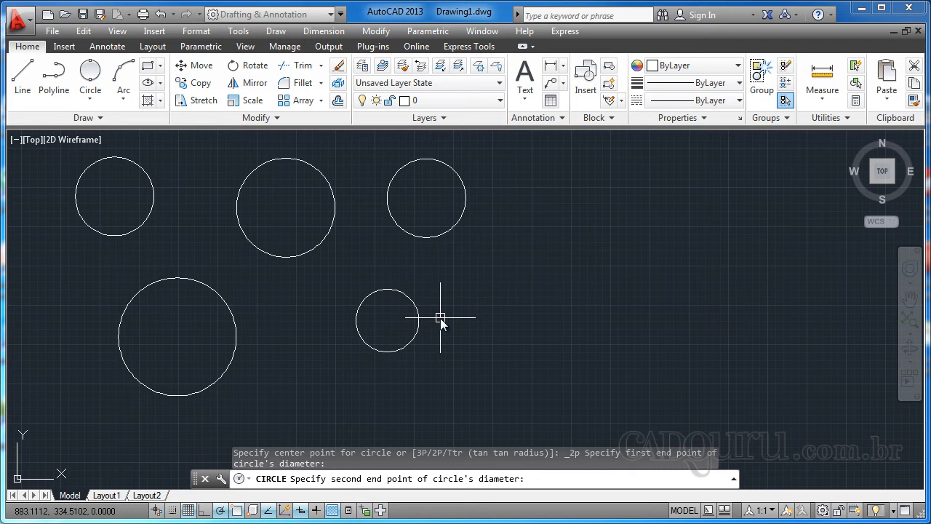
- Draw a circle through three freely picked points to the right of the triangle
scroll(381, 340, up, 6)
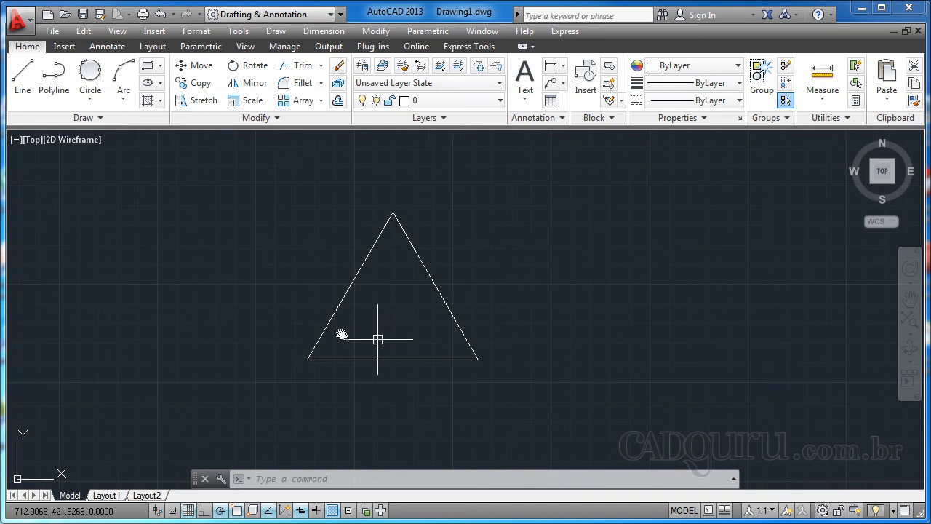
middle_drag(342, 335, 345, 325)
middle_drag(269, 194, 271, 210)
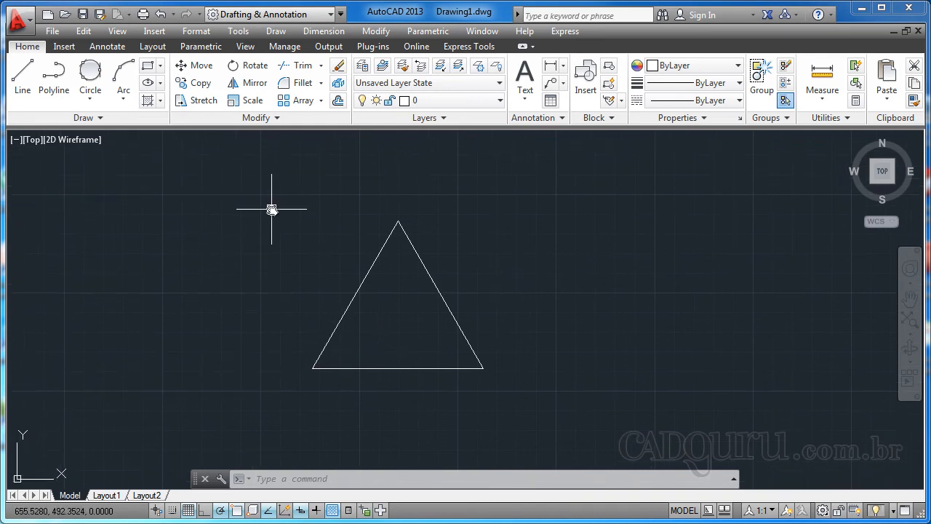
click(91, 94)
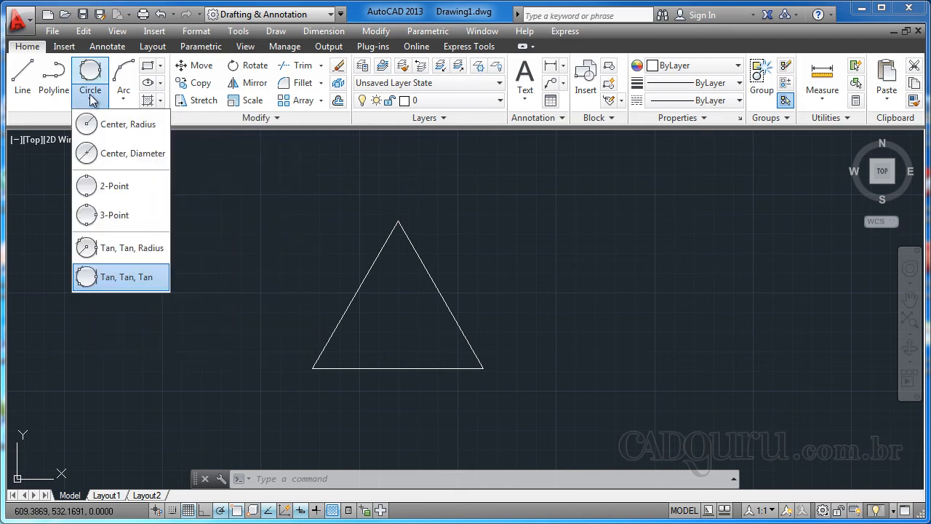
click(121, 217)
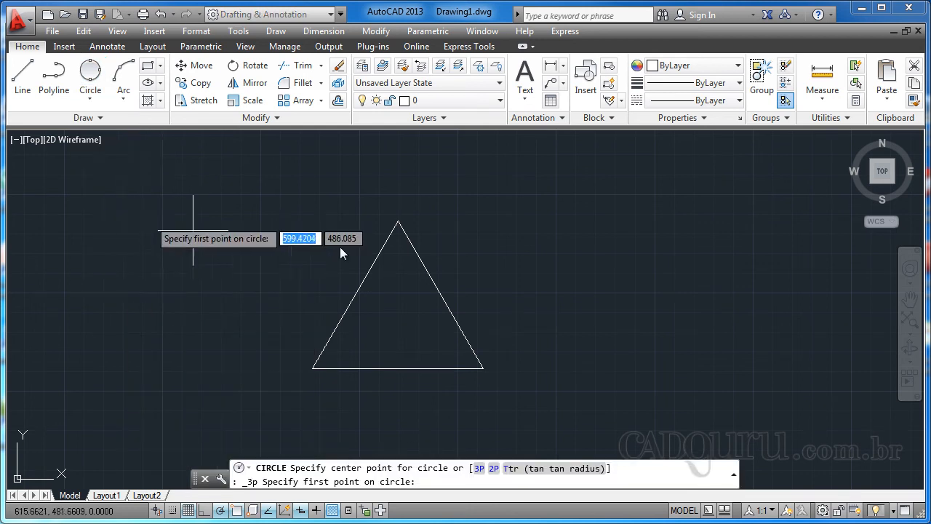
click(544, 221)
click(690, 190)
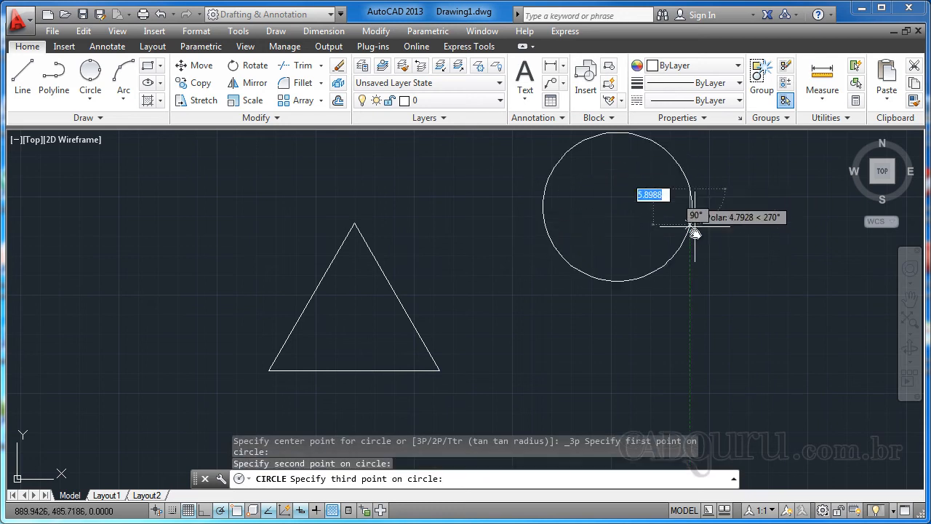
click(705, 312)
- Delete the three-point circle beside the triangle
click(642, 237)
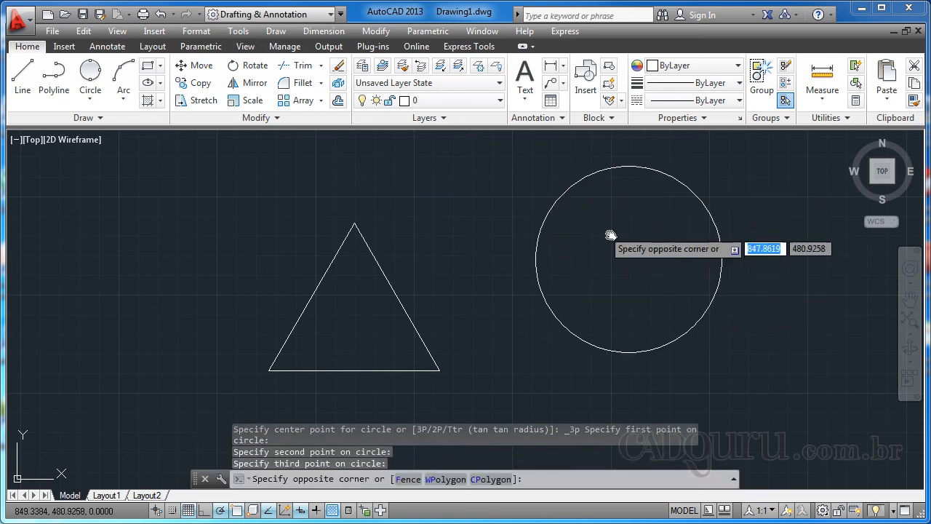
click(562, 195)
key(Delete)
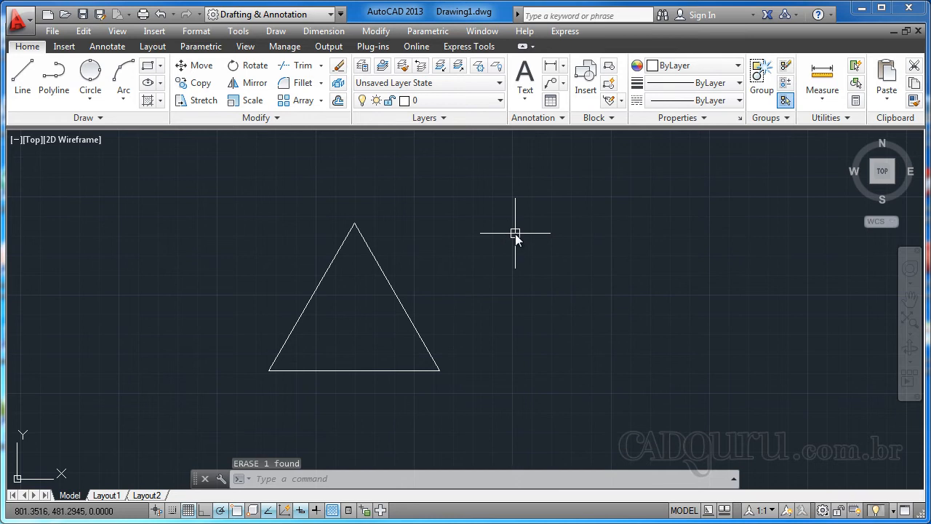
- Draw a three-point circle through the triangle's three vertices, starting at its apex
middle_drag(516, 233, 557, 219)
click(96, 100)
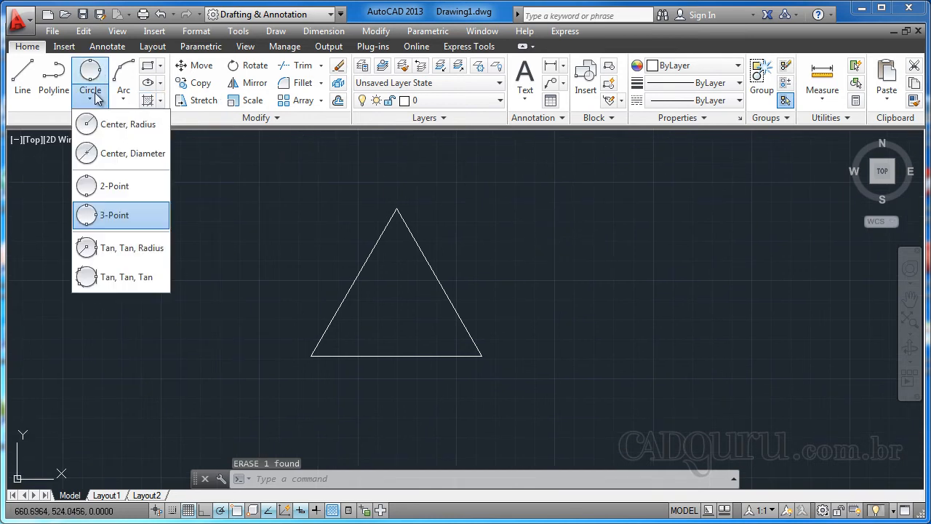
click(117, 211)
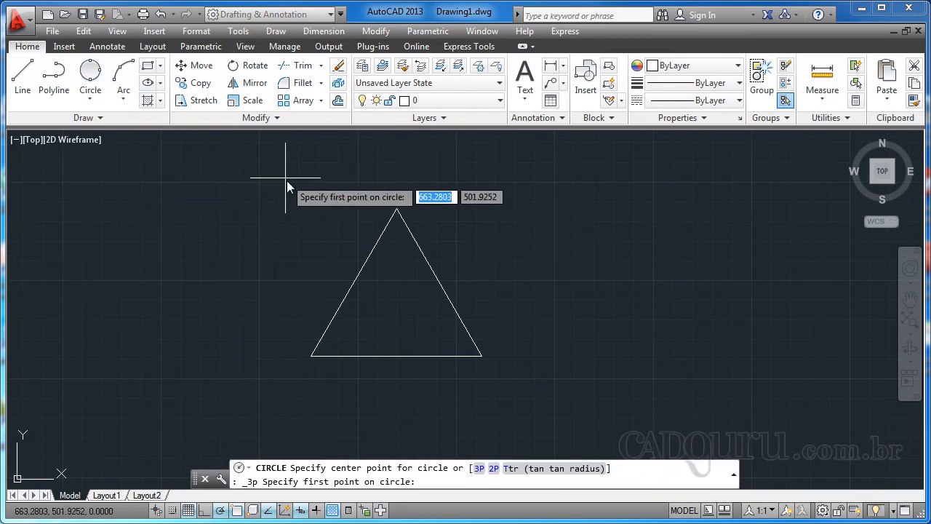
middle_drag(306, 197, 344, 206)
middle_drag(446, 254, 446, 246)
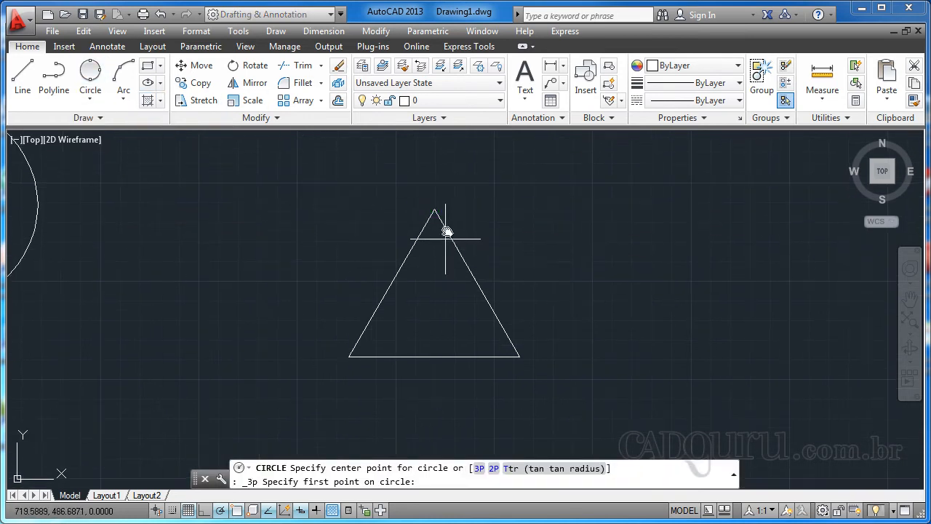
click(435, 210)
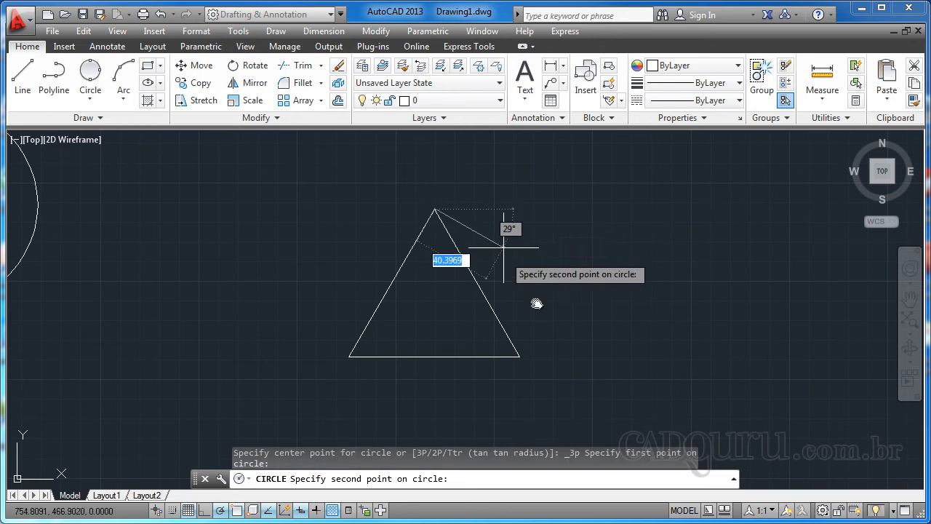
click(520, 357)
click(350, 358)
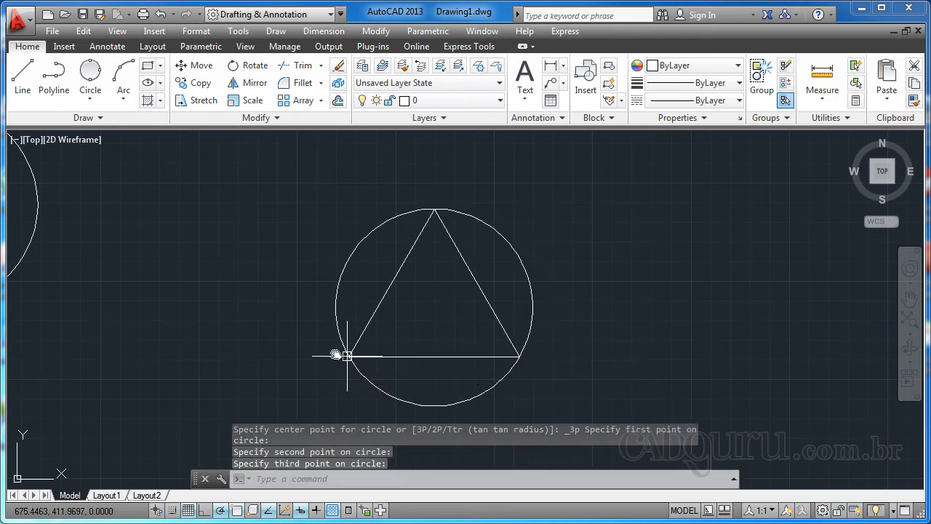
middle_drag(419, 276, 341, 244)
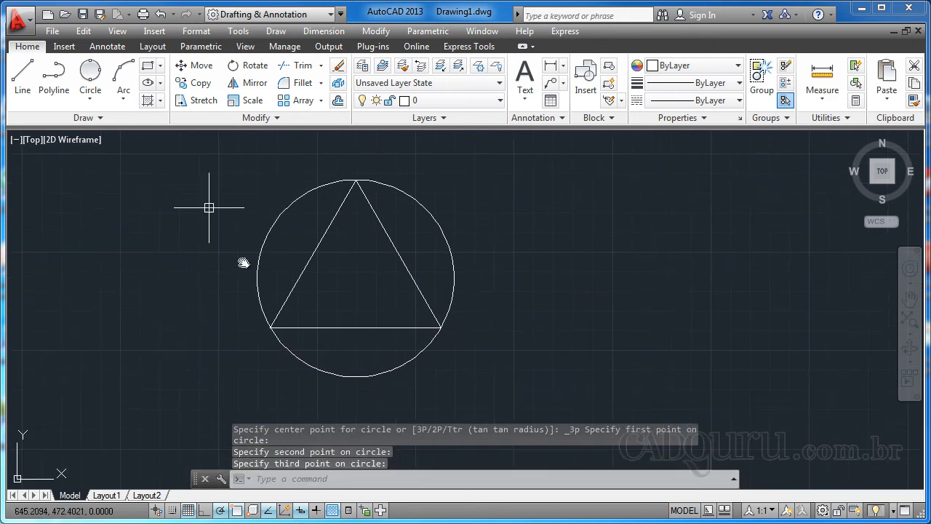
middle_drag(382, 288, 397, 281)
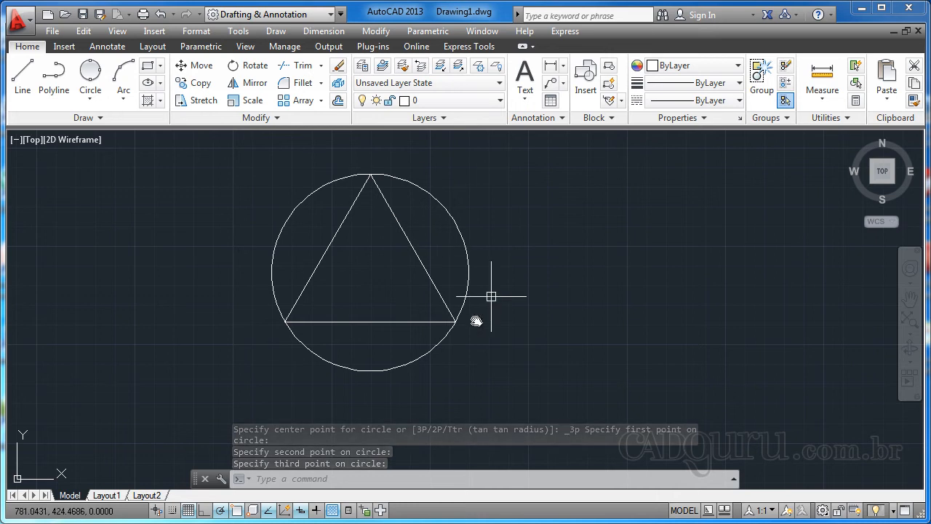
middle_drag(376, 248, 383, 267)
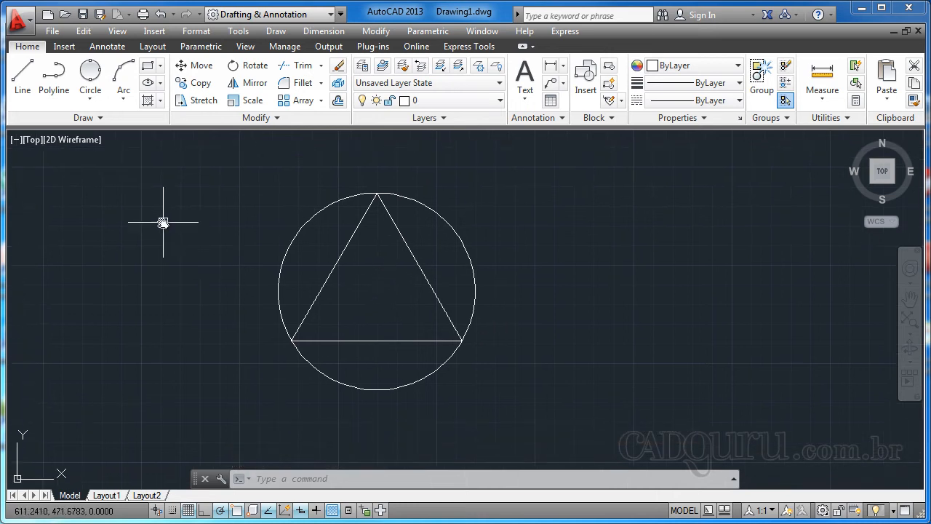
middle_drag(163, 222, 167, 217)
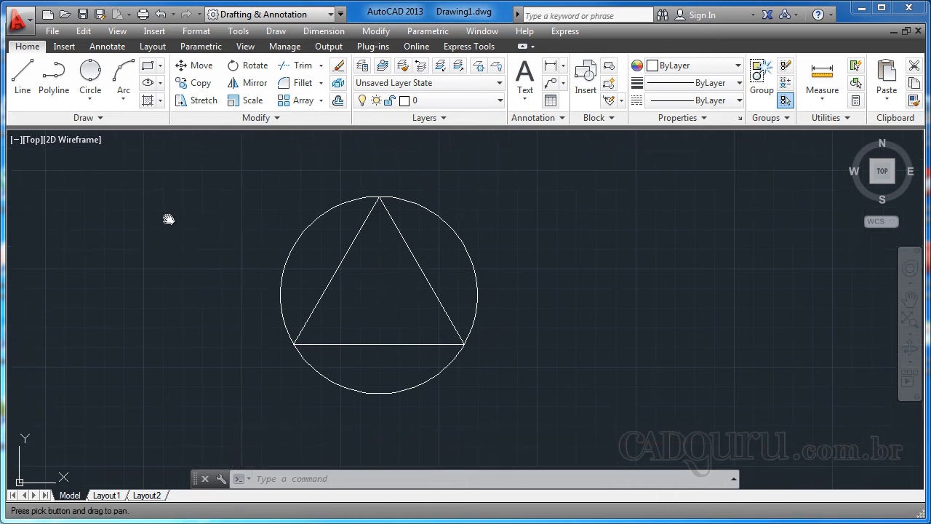
- Draw a Tan, Tan, Radius circle inside the triangle, tangent to its two slanted sides, with a radius of 20
click(91, 102)
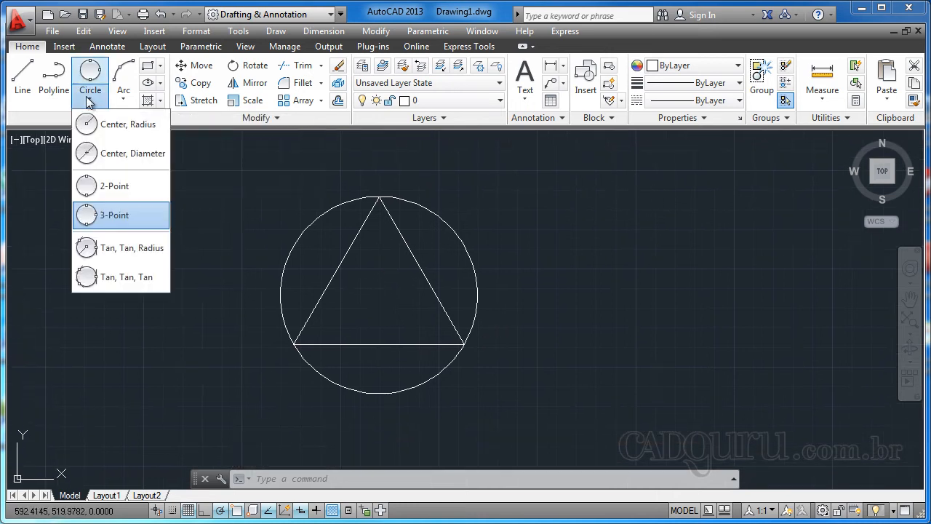
click(128, 251)
middle_drag(208, 291, 155, 285)
scroll(339, 270, up, 3)
scroll(345, 285, down, 2)
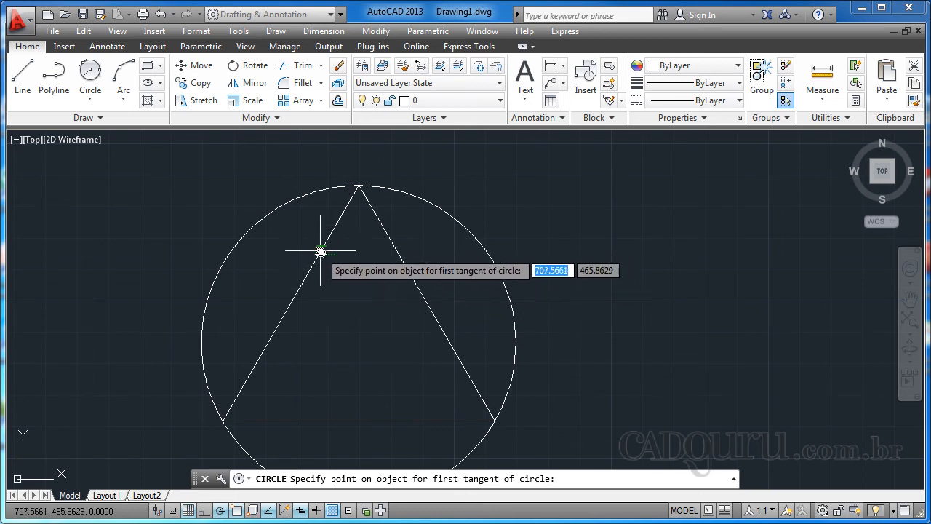
click(314, 273)
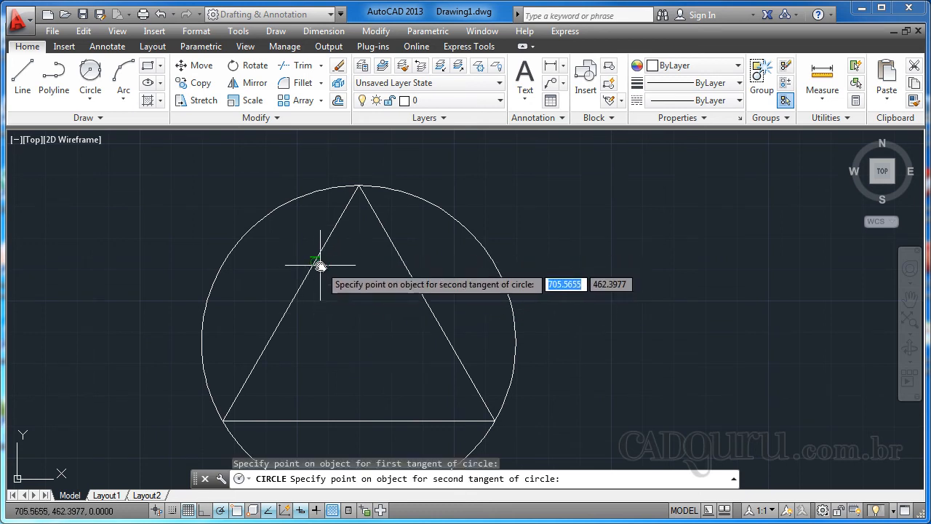
click(406, 268)
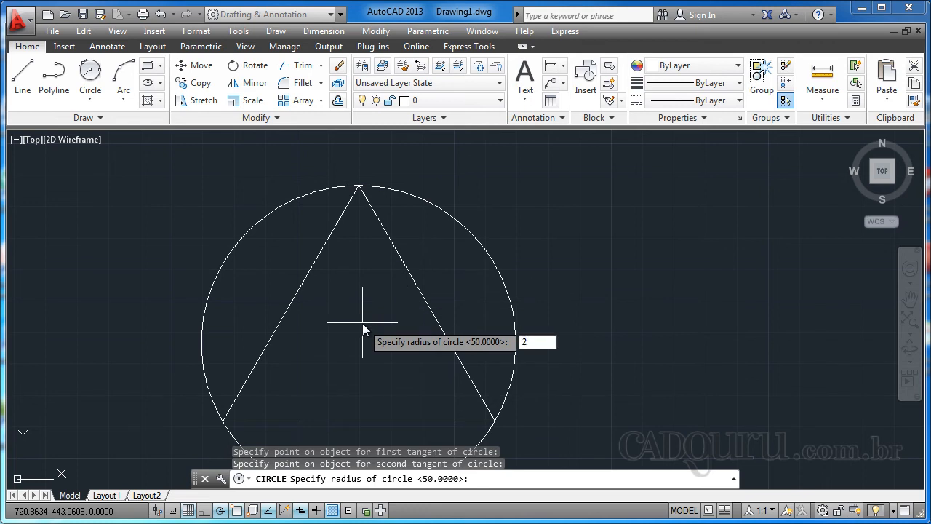
key(Return)
scroll(361, 328, up, 2)
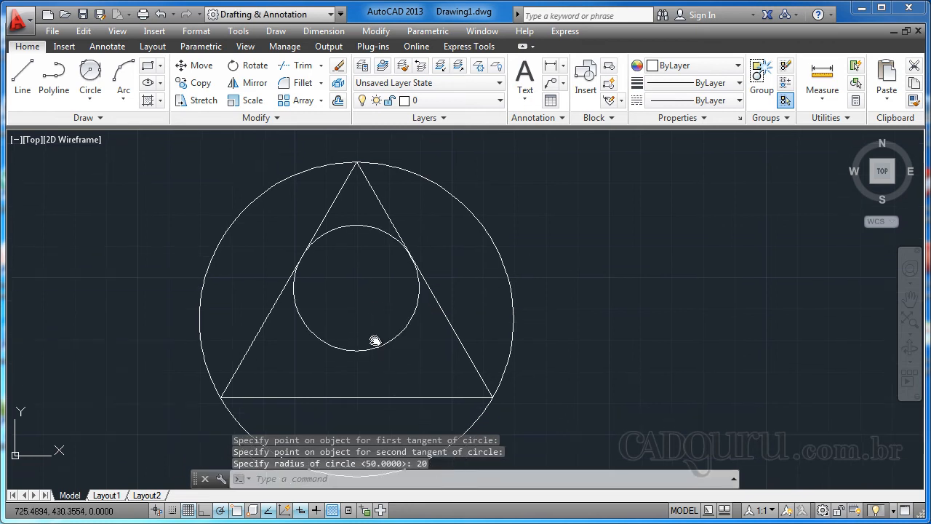
click(358, 197)
key(Escape)
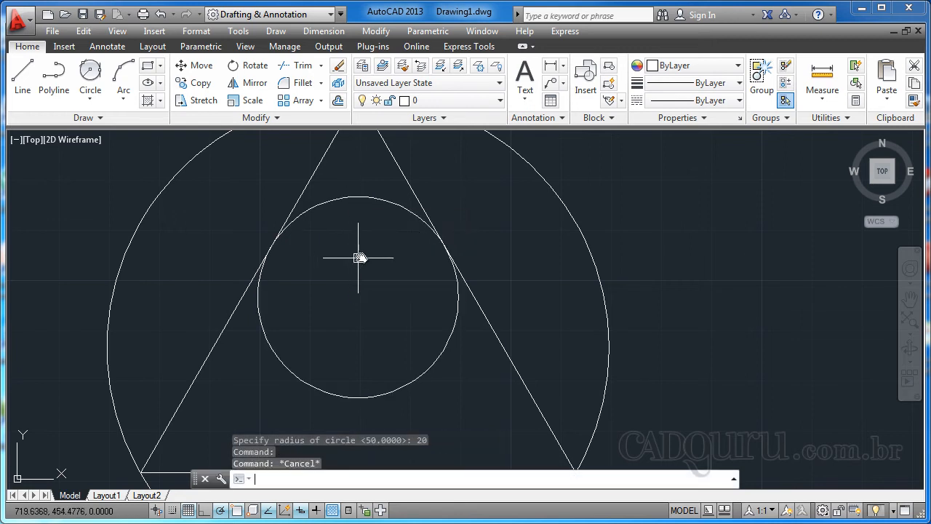
- Delete the radius-20 circle inside the triangle
scroll(356, 257, down, 3)
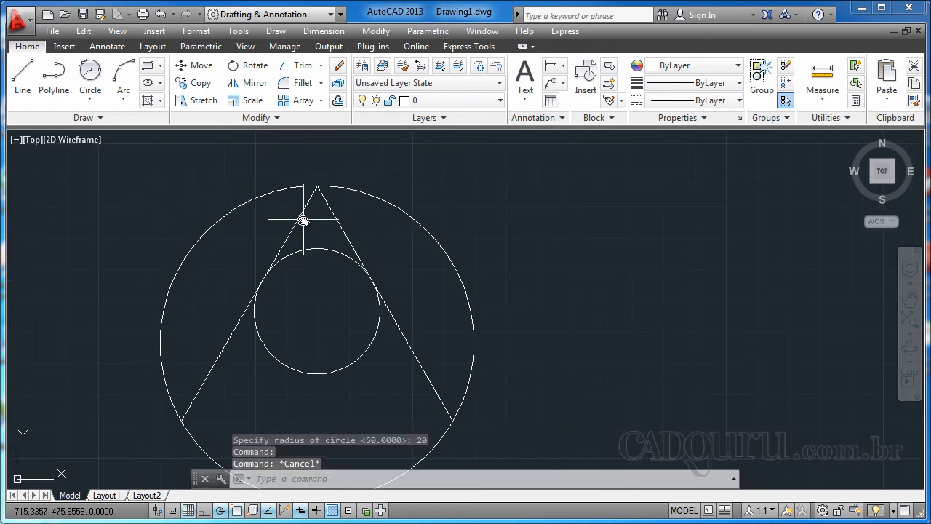
click(336, 305)
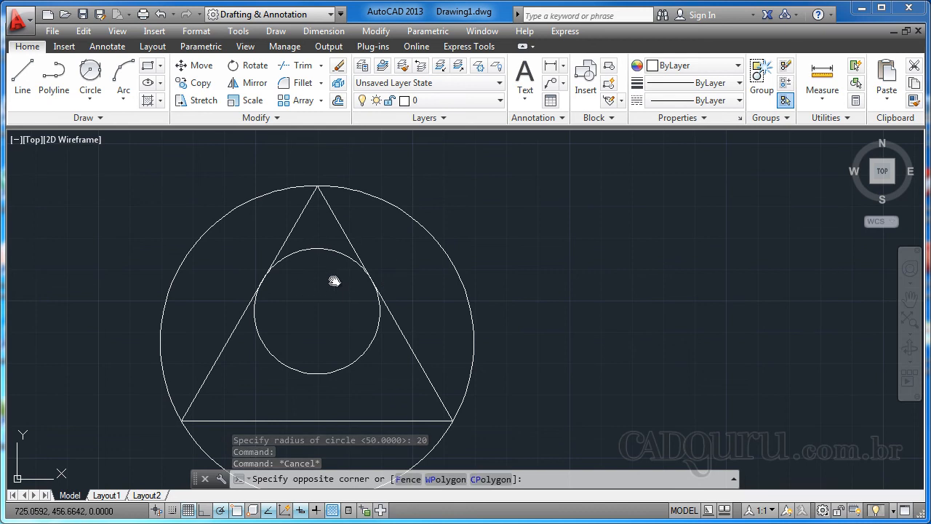
click(328, 246)
key(Return)
- Inscribe a Tan, Tan, Tan circle in the triangle, tangent to both slanted sides and the base
mouse_move(316, 295)
middle_down()
mouse_move(334, 293)
mouse_move(362, 259)
mouse_move(399, 265)
middle_up()
scroll(399, 265, down, 2)
scroll(399, 265, up, 2)
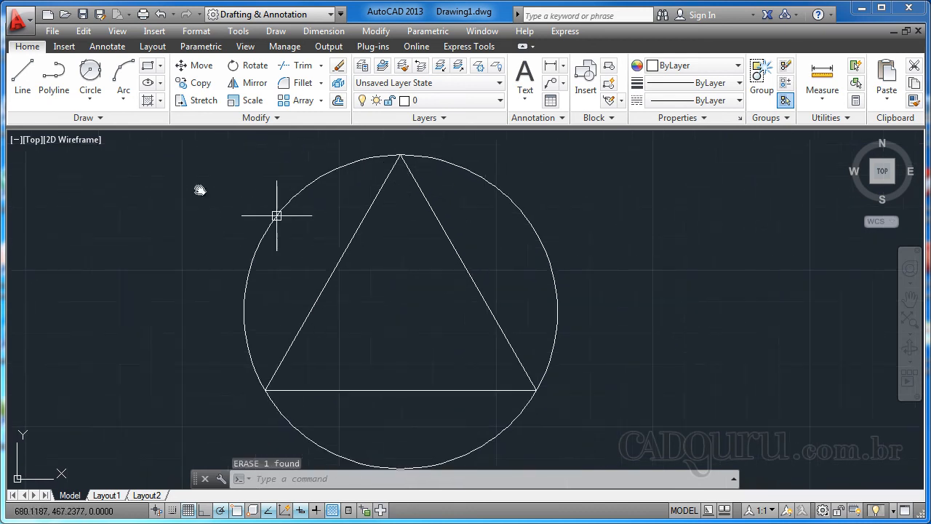
click(90, 102)
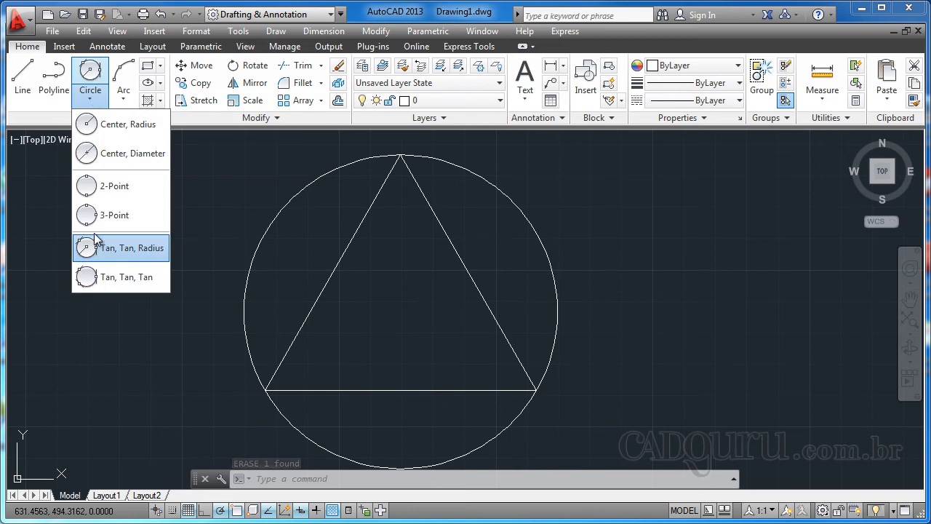
click(121, 279)
middle_drag(136, 290, 86, 283)
mouse_move(393, 299)
middle_down()
mouse_move(449, 305)
mouse_move(429, 300)
middle_up()
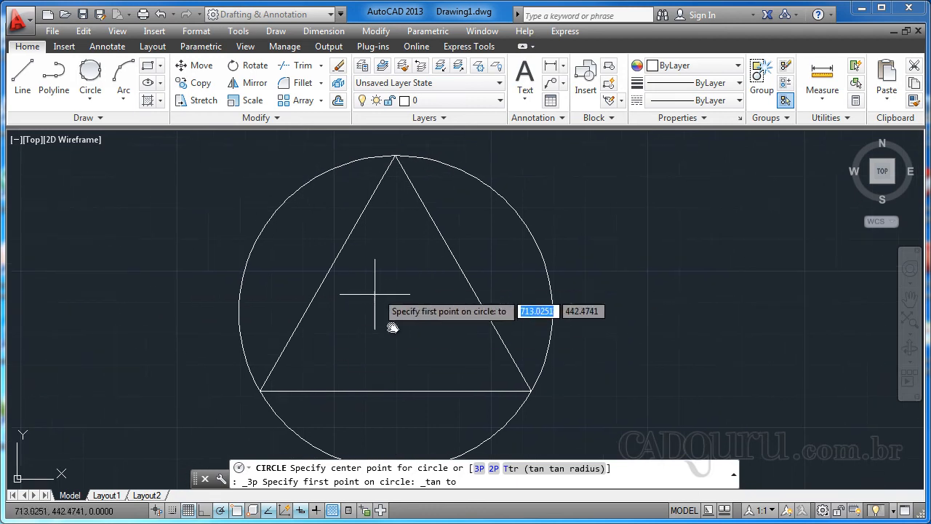
middle_drag(388, 321, 369, 341)
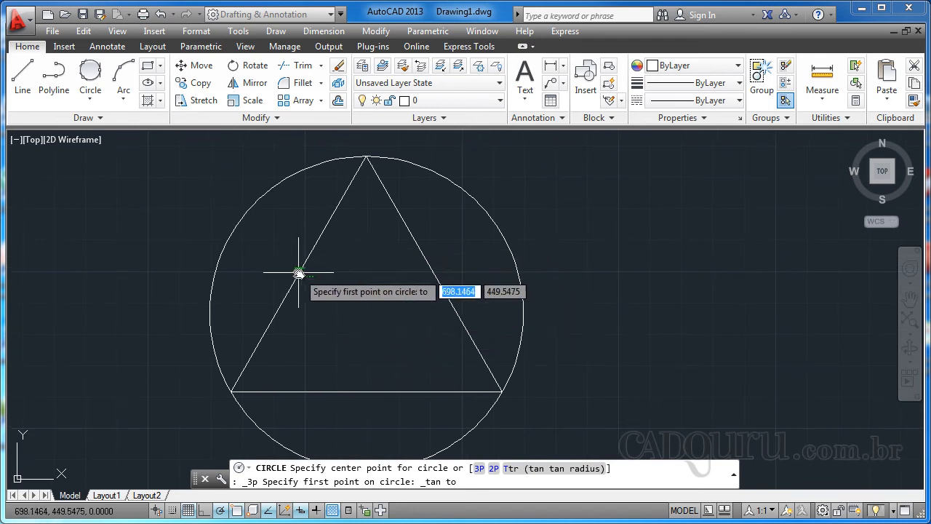
click(323, 229)
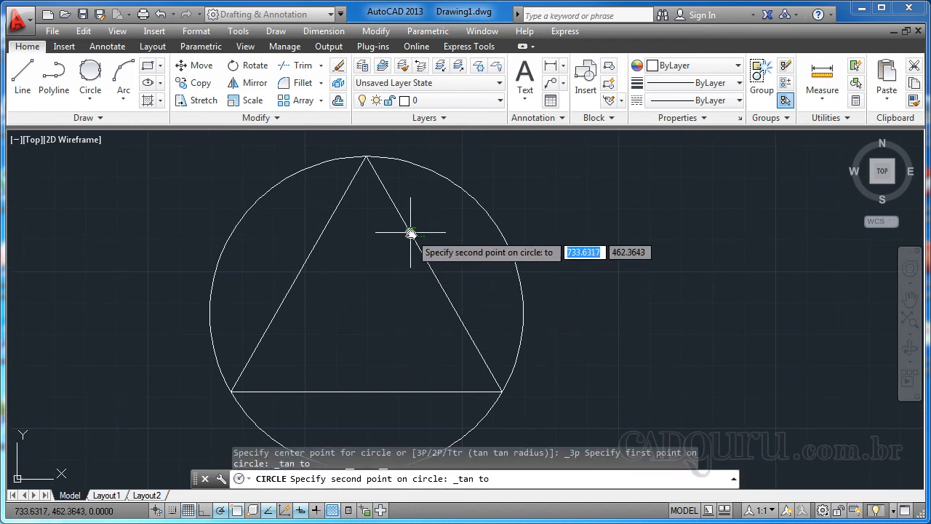
click(423, 252)
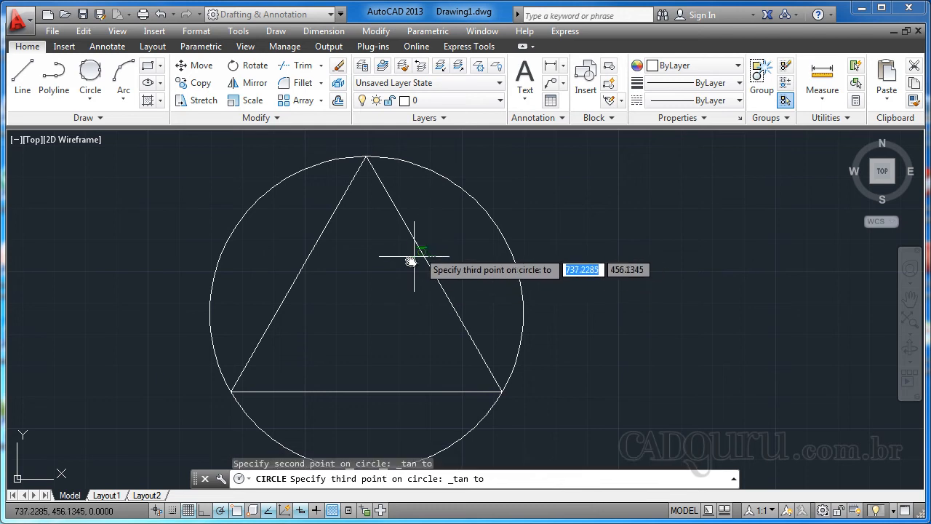
click(371, 393)
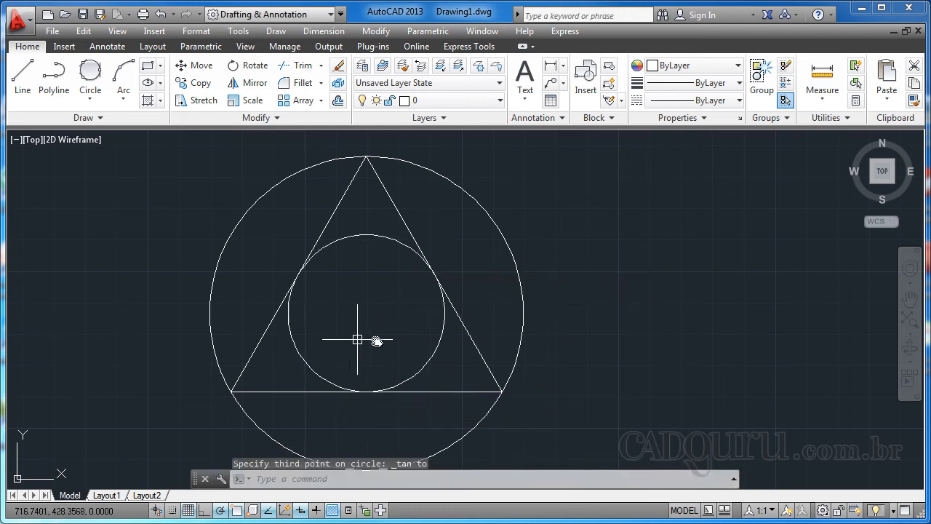
mouse_move(360, 264)
middle_down()
mouse_move(368, 234)
mouse_move(345, 279)
middle_up()
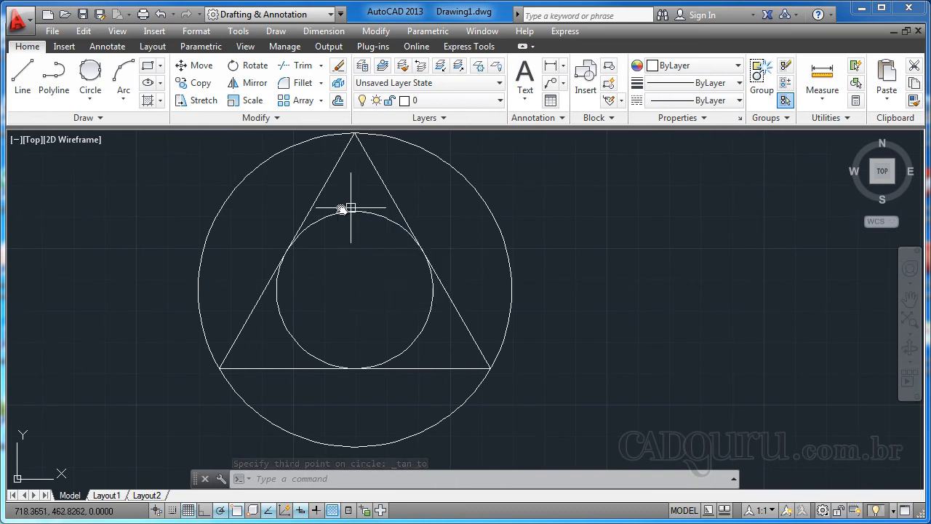
scroll(367, 291, up, 4)
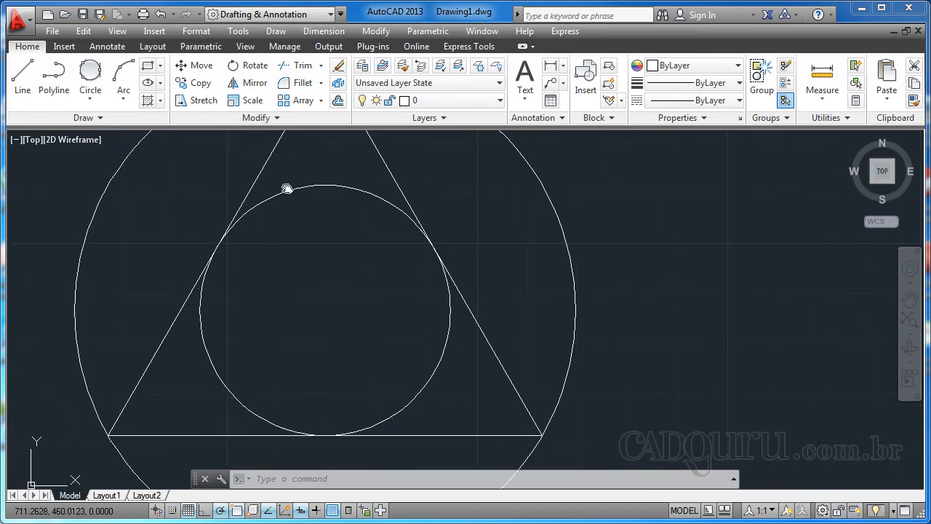
scroll(349, 251, down, 2)
mouse_move(338, 260)
middle_down()
mouse_move(403, 283)
mouse_move(412, 275)
middle_up()
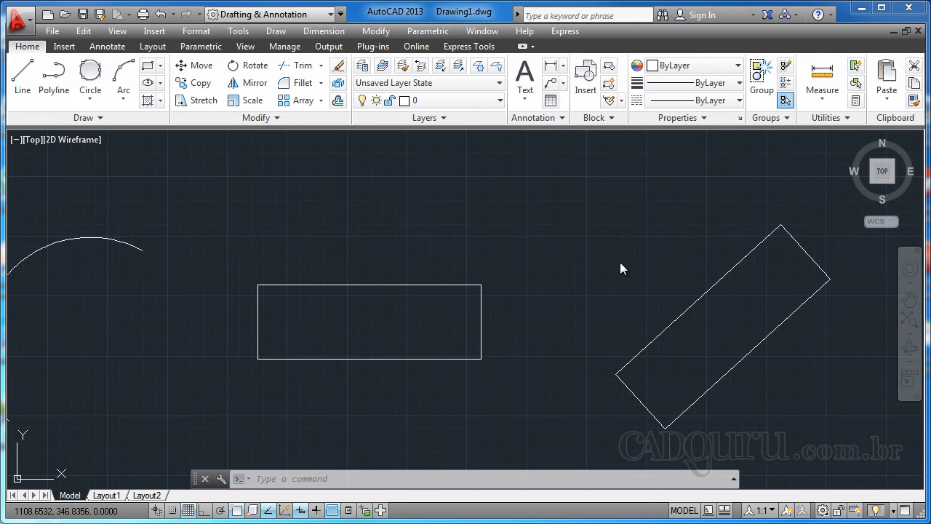
- Draw an arc through three freely picked points above the horizontal rectangle, and delete it
middle_drag(327, 235, 312, 240)
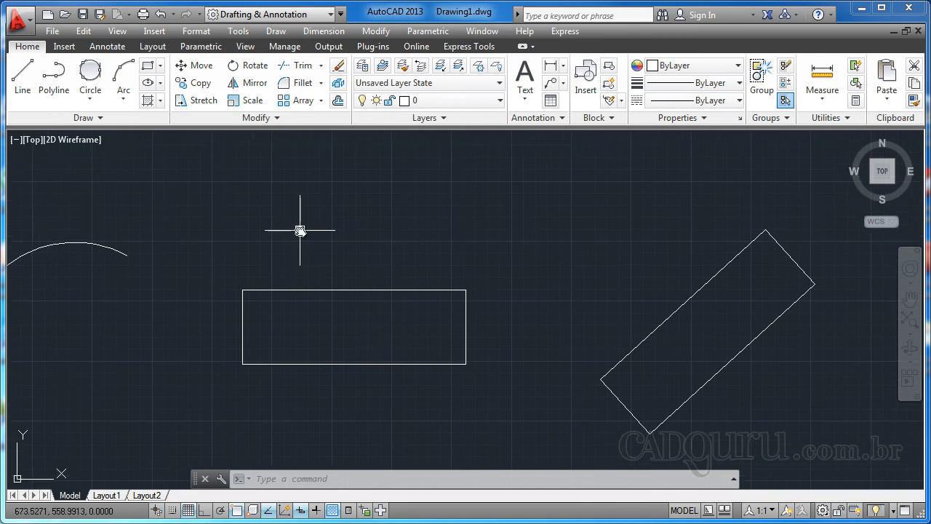
key(Return)
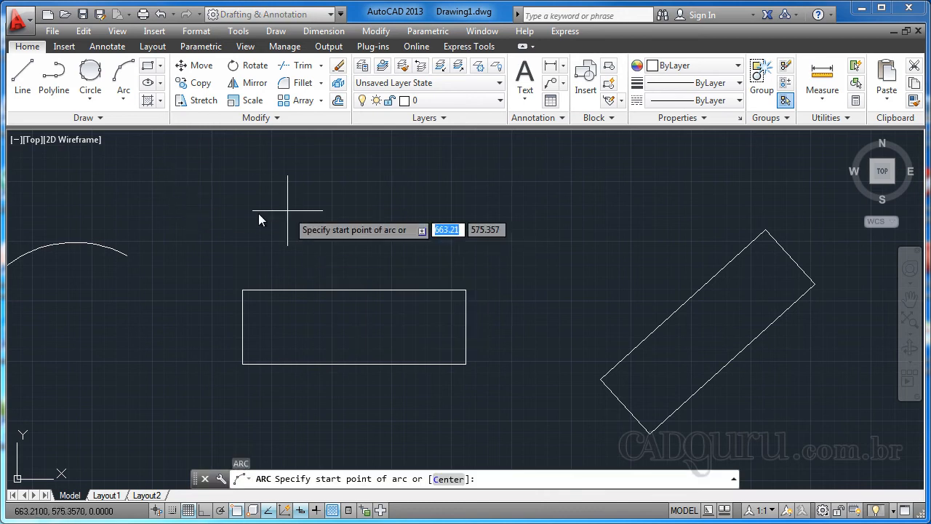
click(196, 230)
click(264, 190)
click(334, 217)
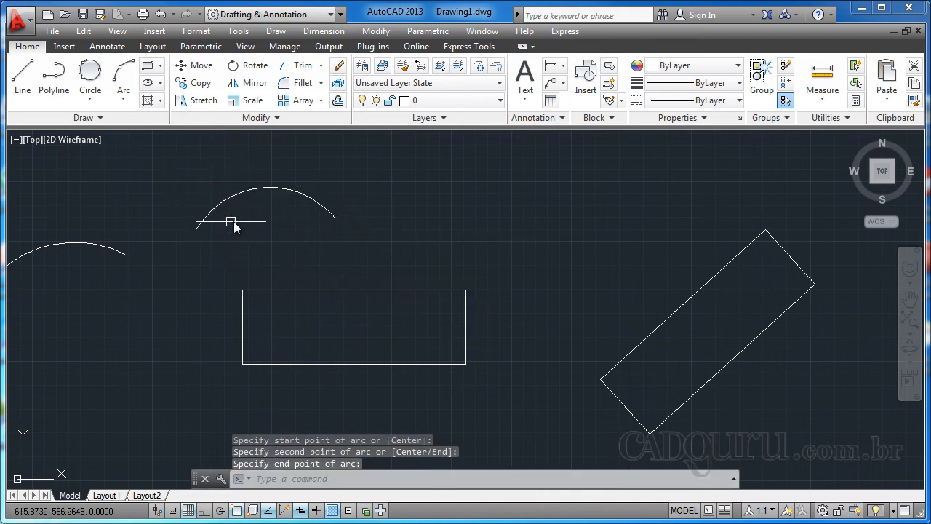
click(217, 177)
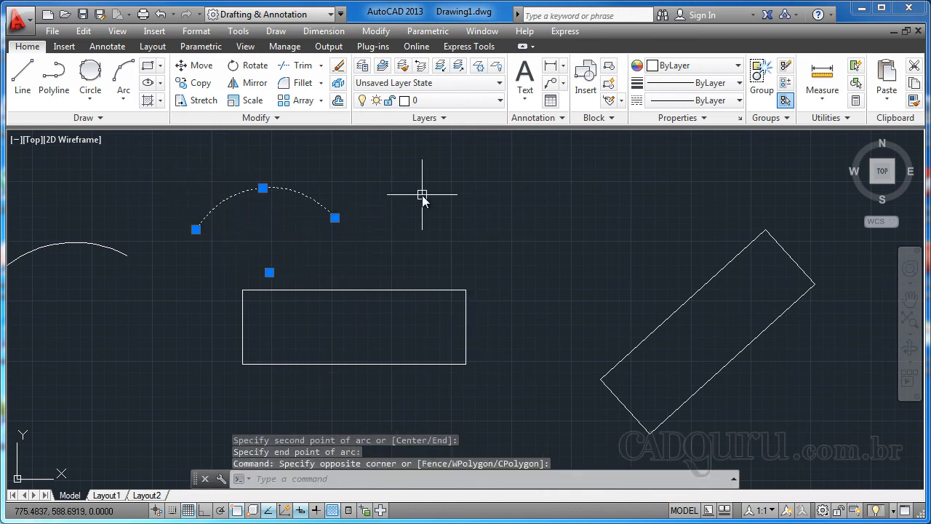
key(Delete)
- Draw a 3-Point arc through three freely picked points, bulging upward above the horizontal rectangle
middle_drag(332, 207, 320, 222)
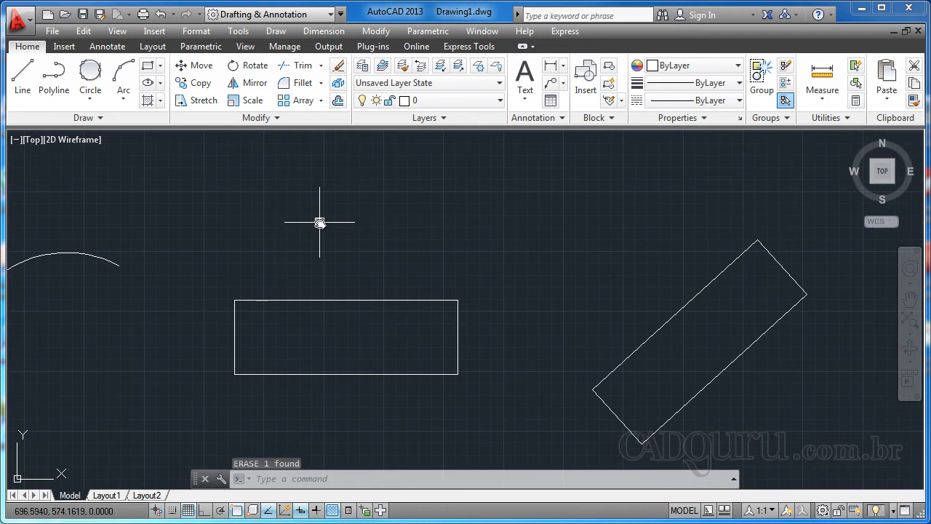
click(124, 95)
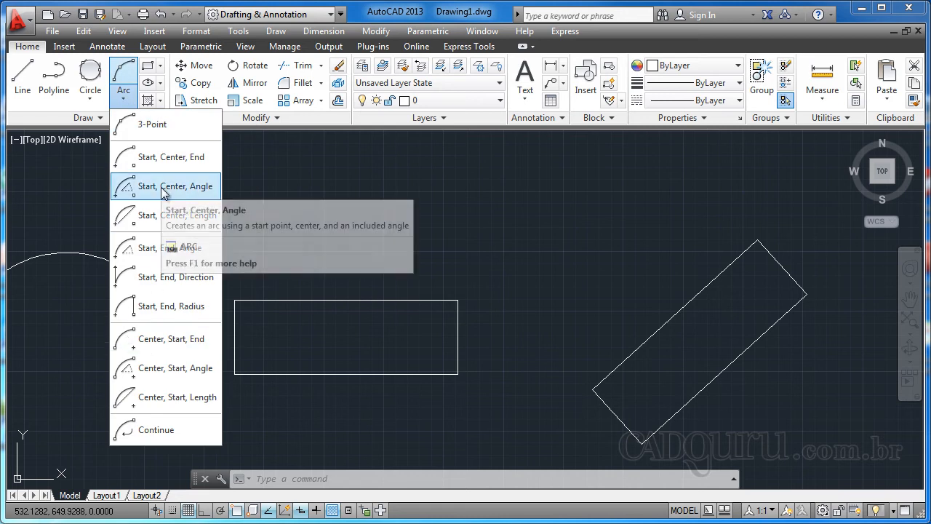
click(156, 127)
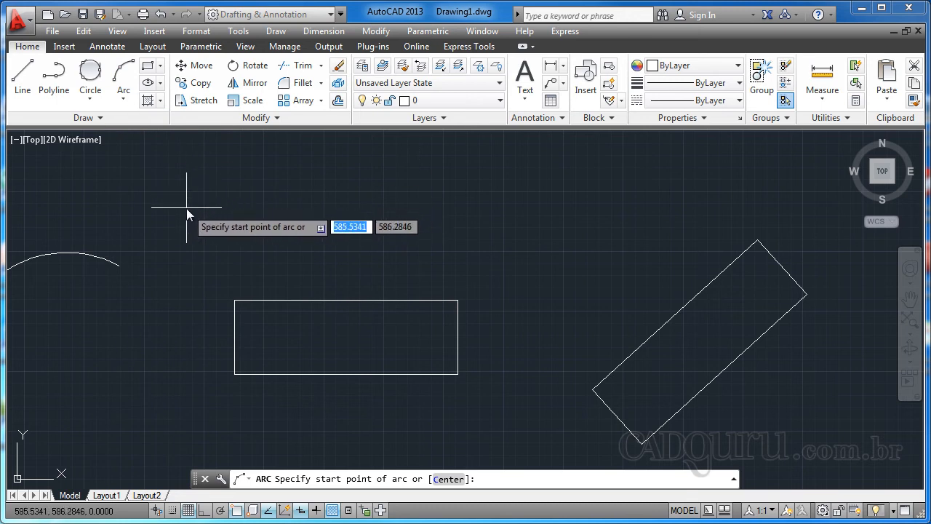
click(186, 209)
click(297, 165)
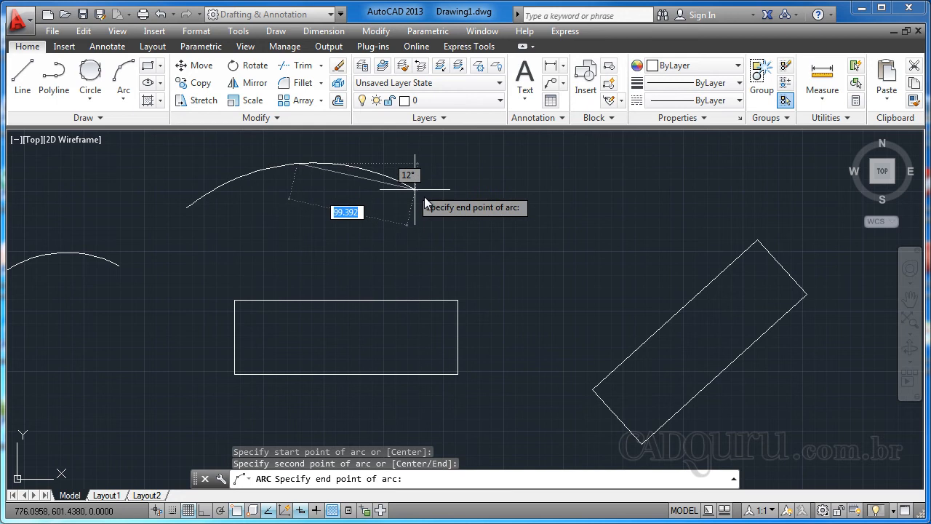
click(392, 210)
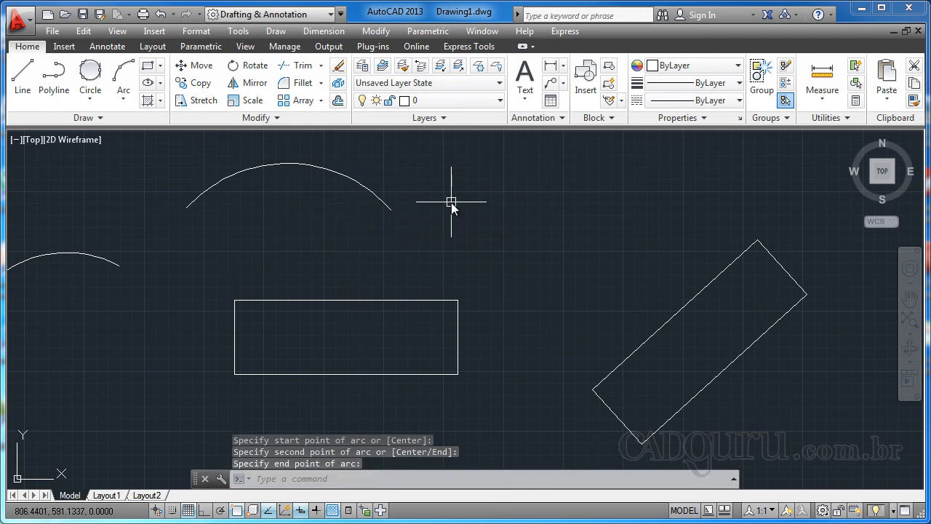
- Draw a 3-Point arc from the horizontal rectangle's upper-left corner to its upper-right corner, bulging above its top edge
middle_drag(339, 236, 324, 240)
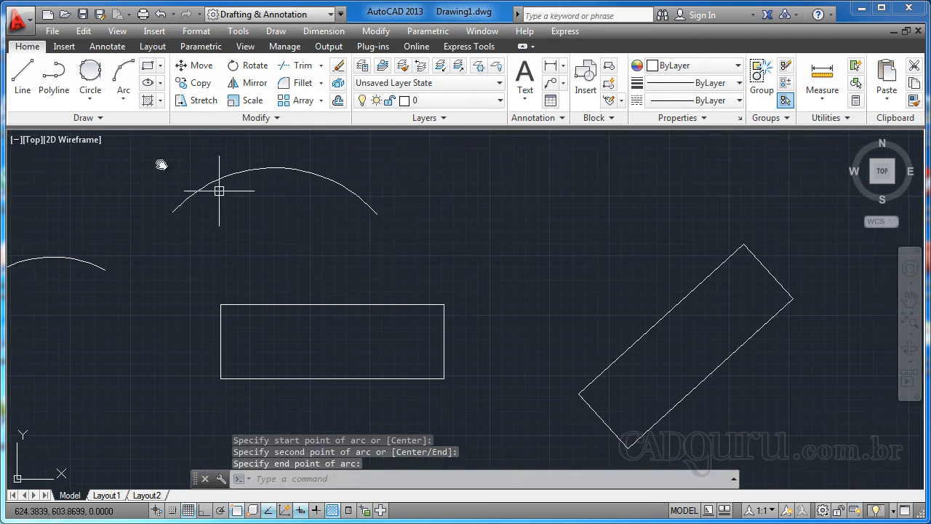
click(123, 103)
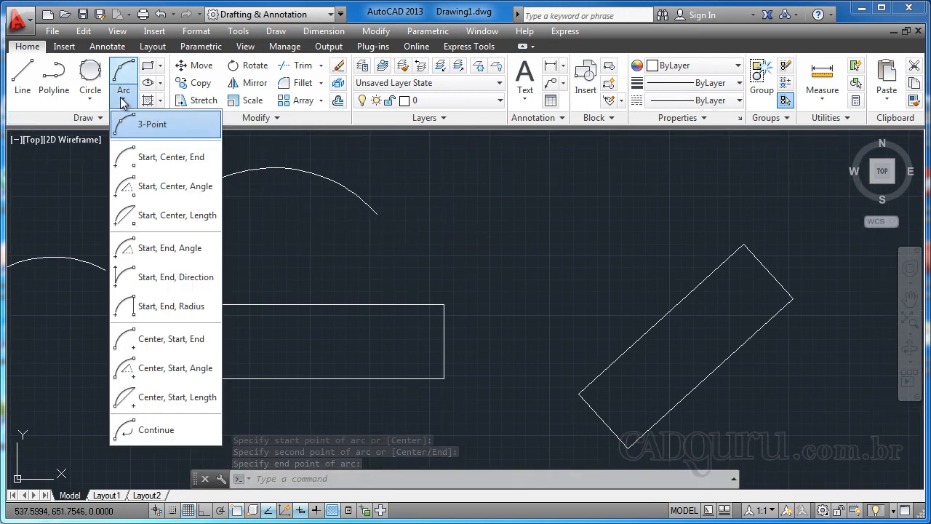
click(144, 126)
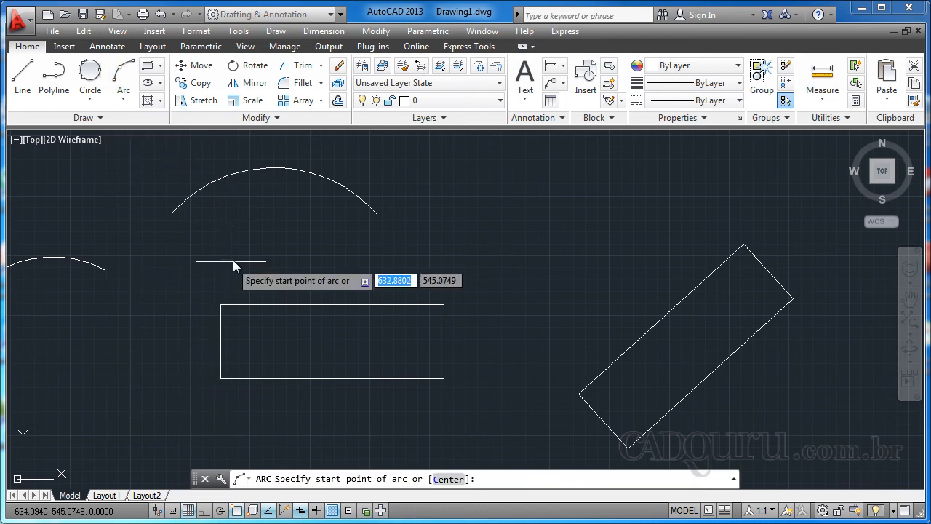
click(221, 305)
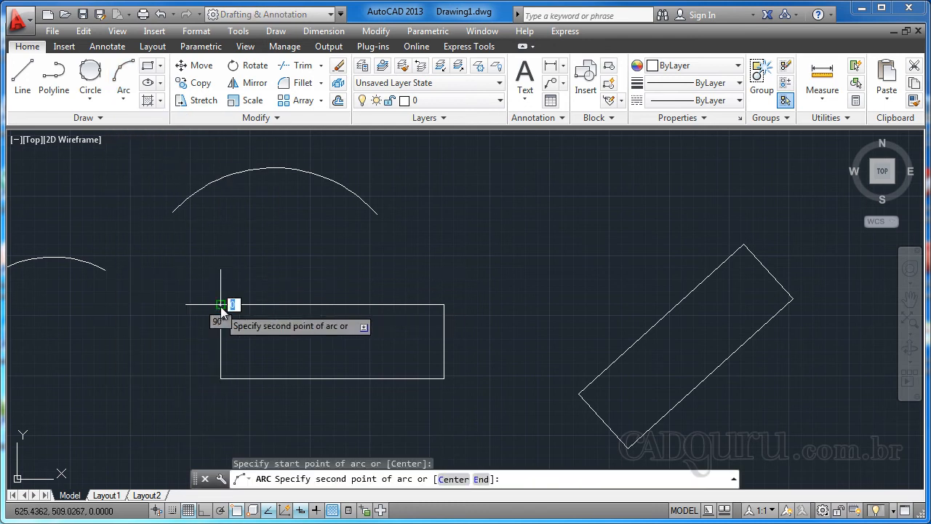
click(336, 248)
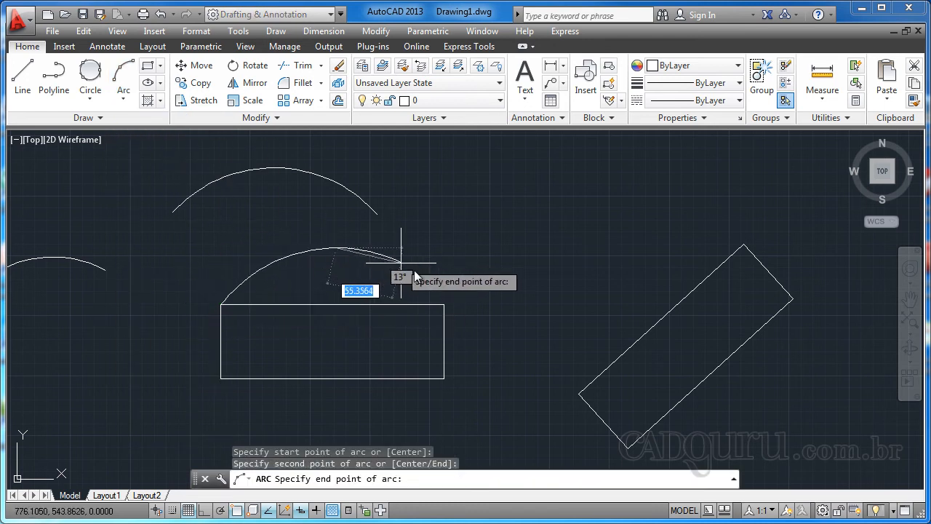
click(438, 304)
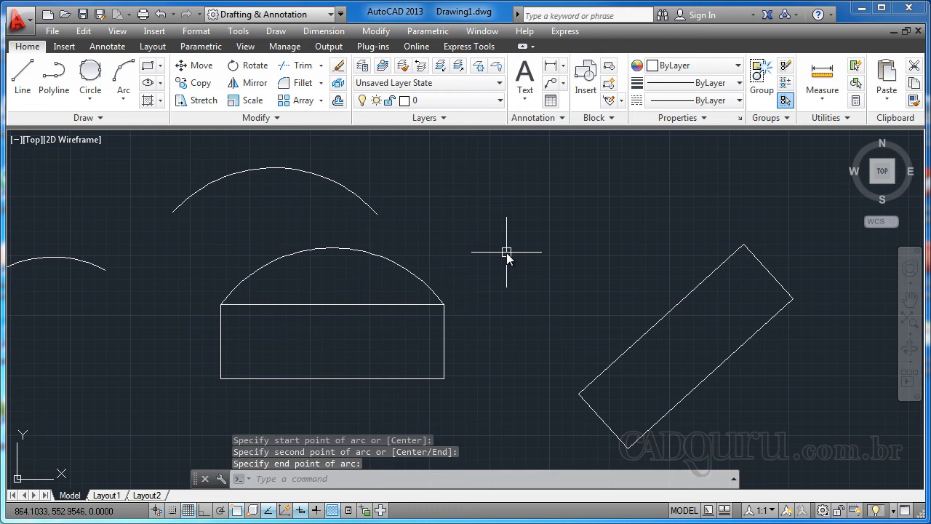
- Draw a Start, Center, End arc on the horizontal rectangle's right side, from lower to upper corner, centred on the side's midpoint
middle_drag(419, 293, 308, 296)
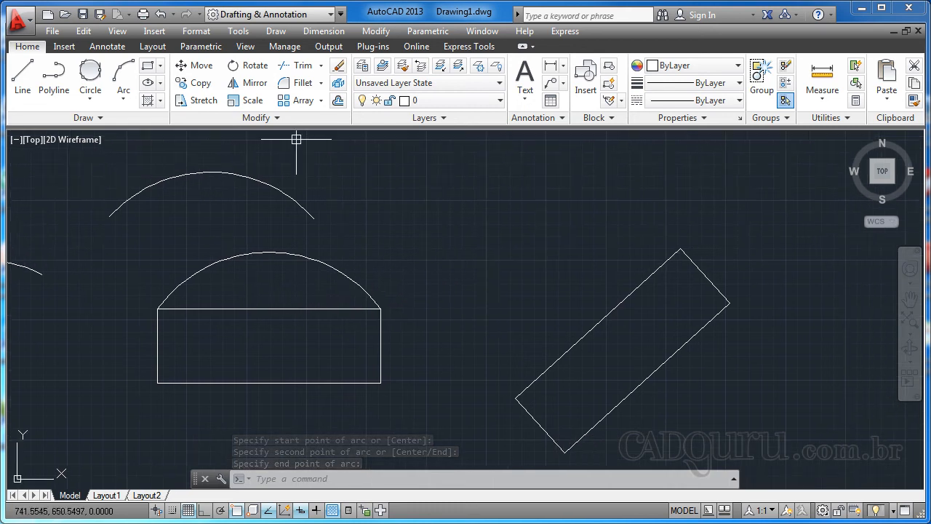
click(125, 101)
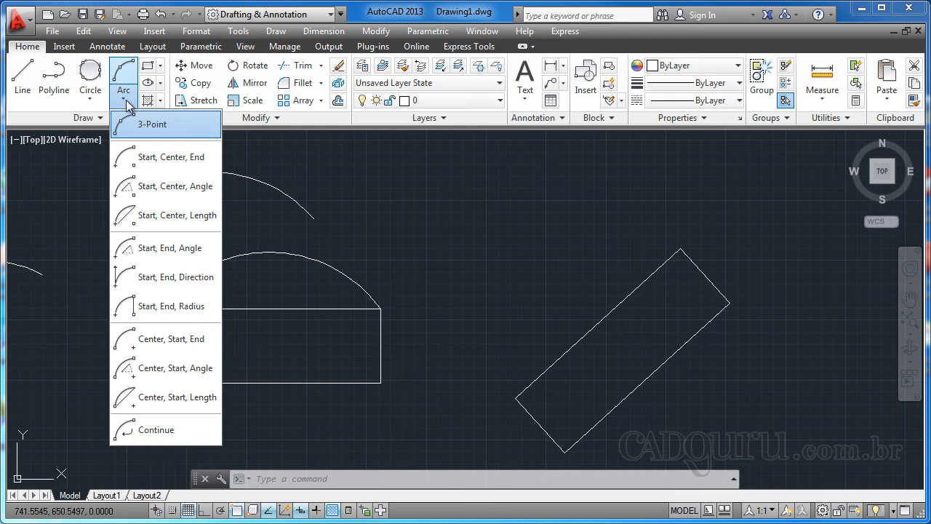
click(195, 164)
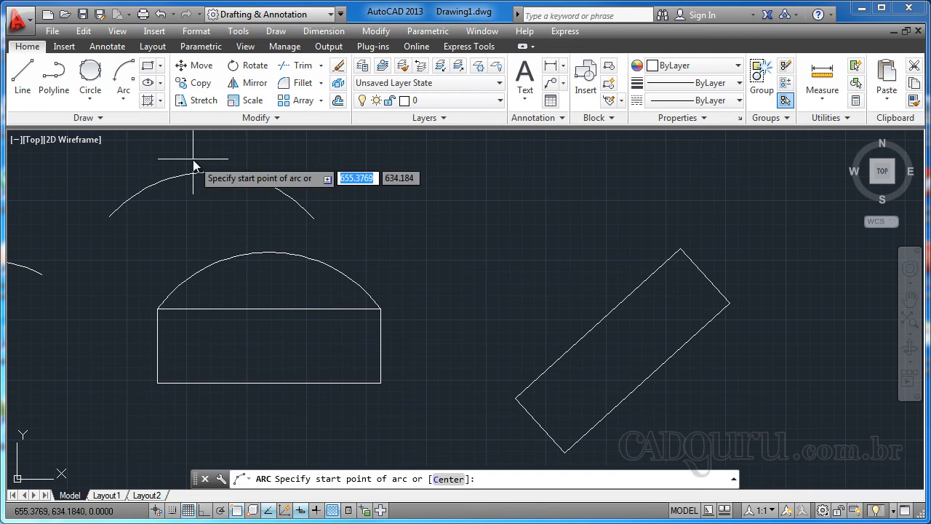
mouse_move(420, 375)
middle_down()
mouse_move(327, 281)
mouse_move(328, 318)
mouse_move(354, 352)
middle_up()
scroll(326, 281, up, 2)
scroll(328, 318, up, 2)
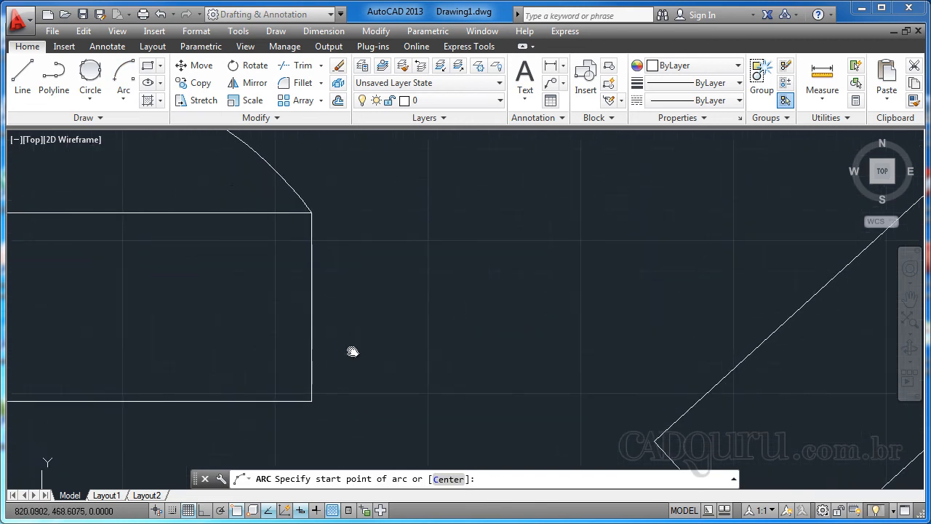
click(313, 405)
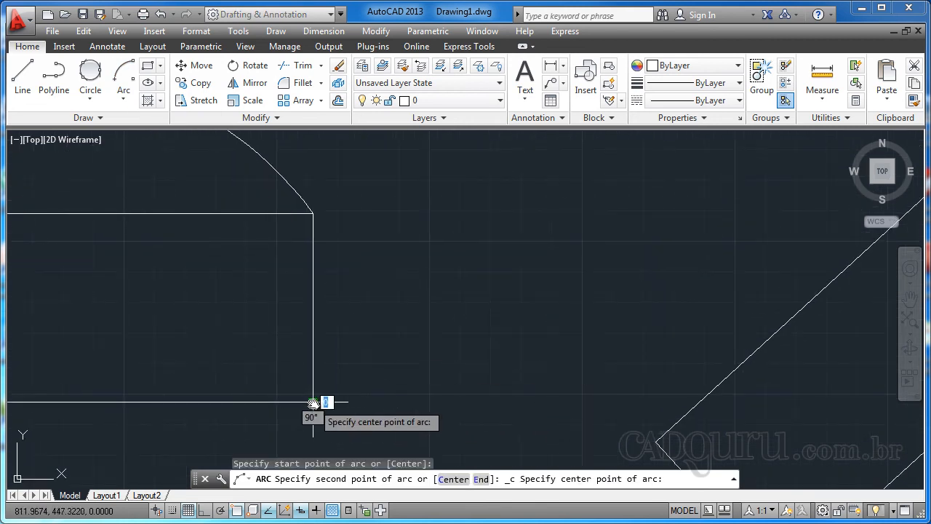
click(314, 307)
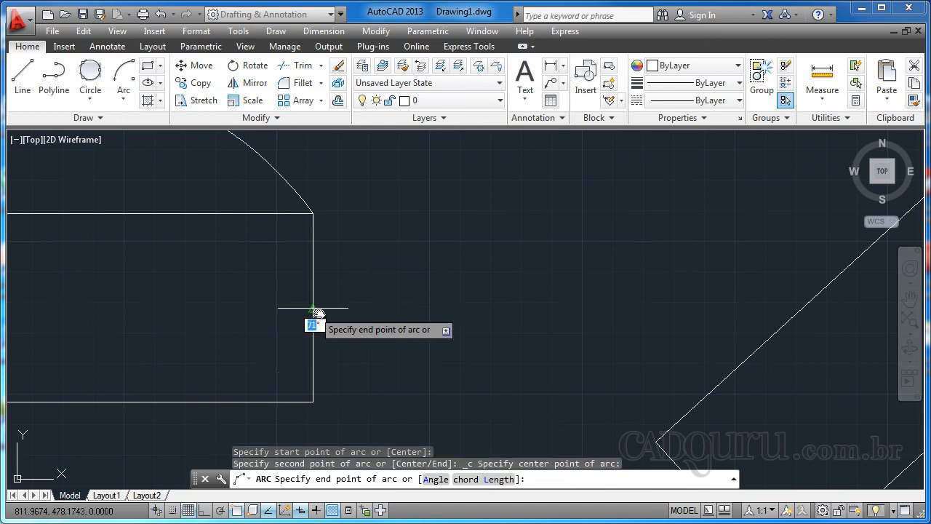
click(313, 214)
- Draw a Start, Center, End arc across the slanted rectangle's upper-right short side, from the lower to the upper corner, centred on the midpoint
scroll(507, 291, down, 3)
middle_drag(507, 291, 363, 338)
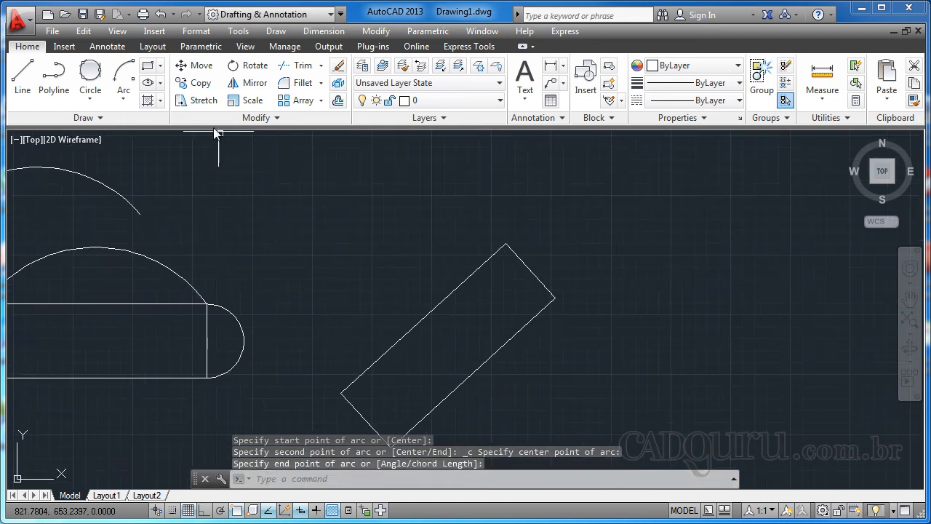
click(124, 98)
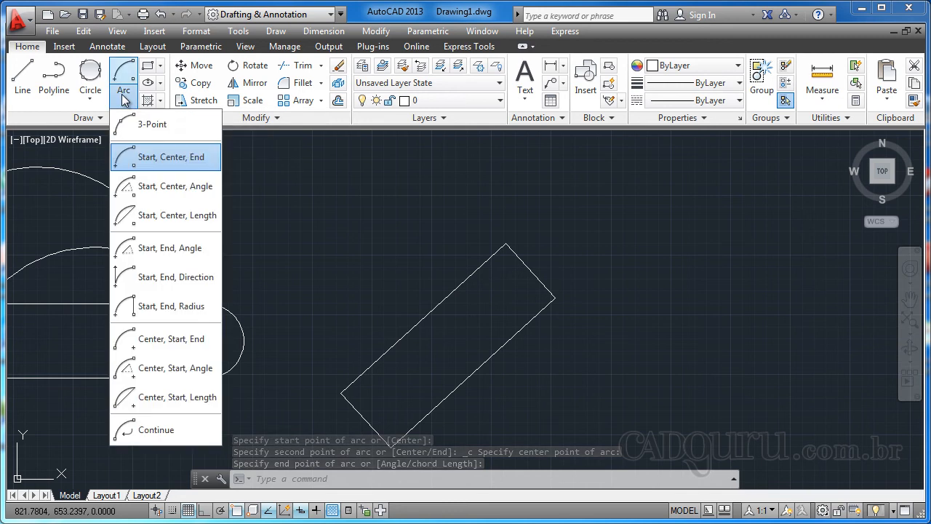
click(153, 157)
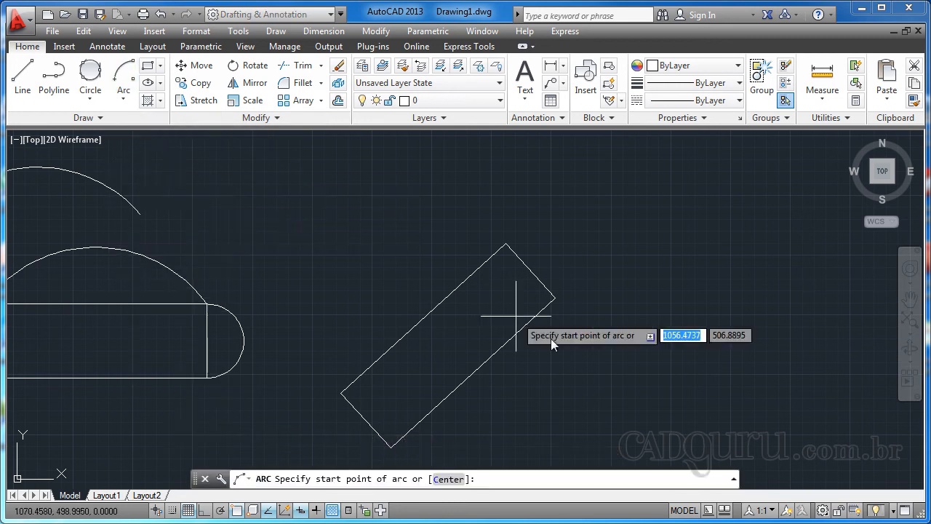
scroll(523, 316, up, 5)
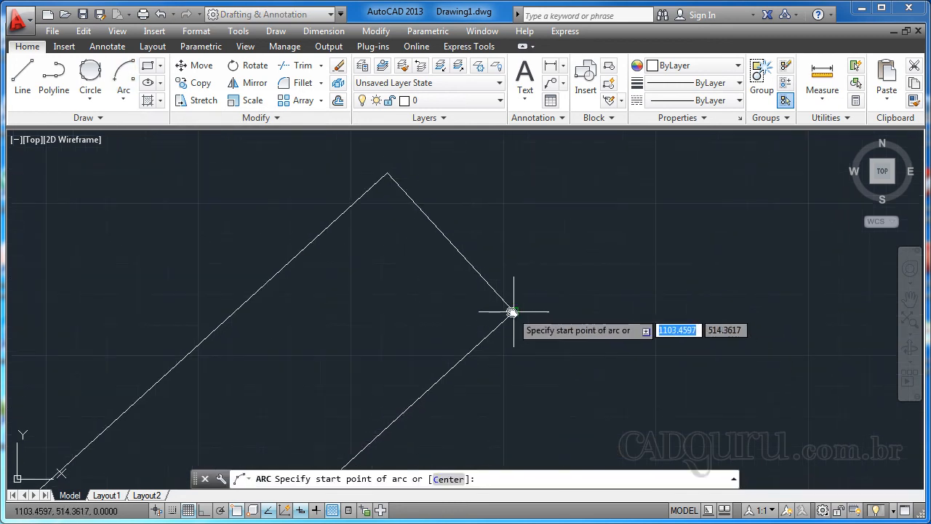
click(510, 313)
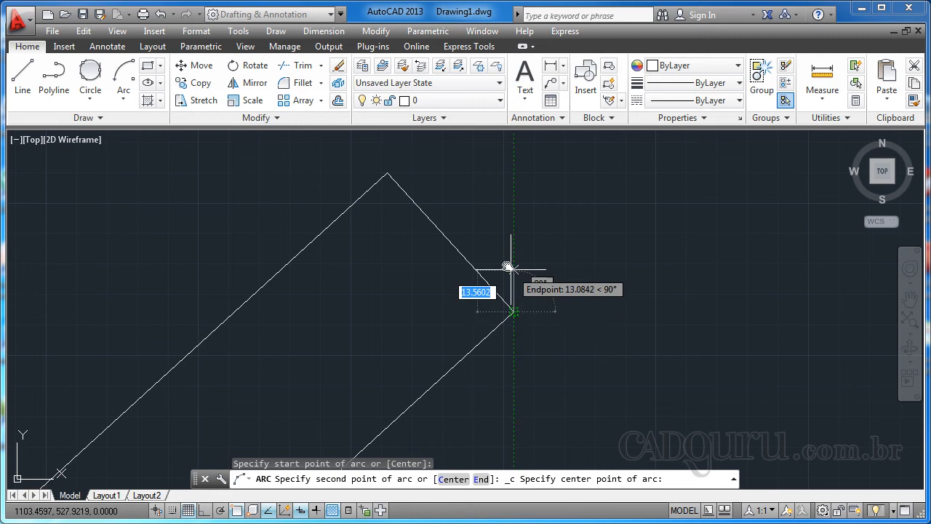
click(451, 245)
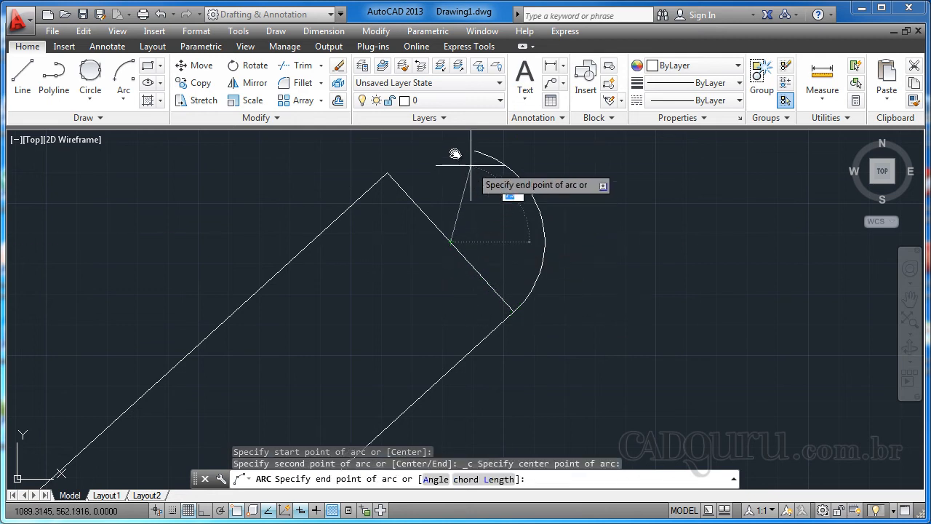
scroll(472, 223, up, 3)
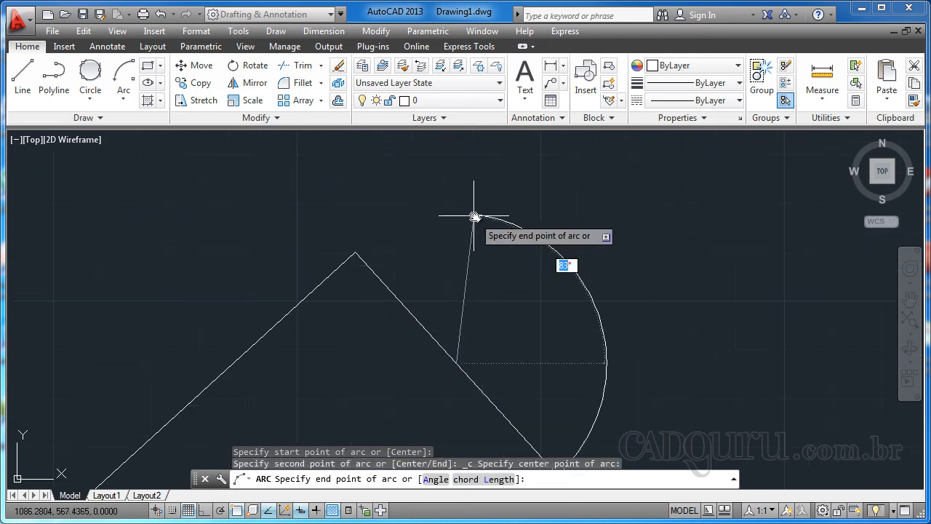
click(358, 253)
- Delete the semicircular arc at the upper-right end of the slanted rectangle
scroll(412, 313, down, 3)
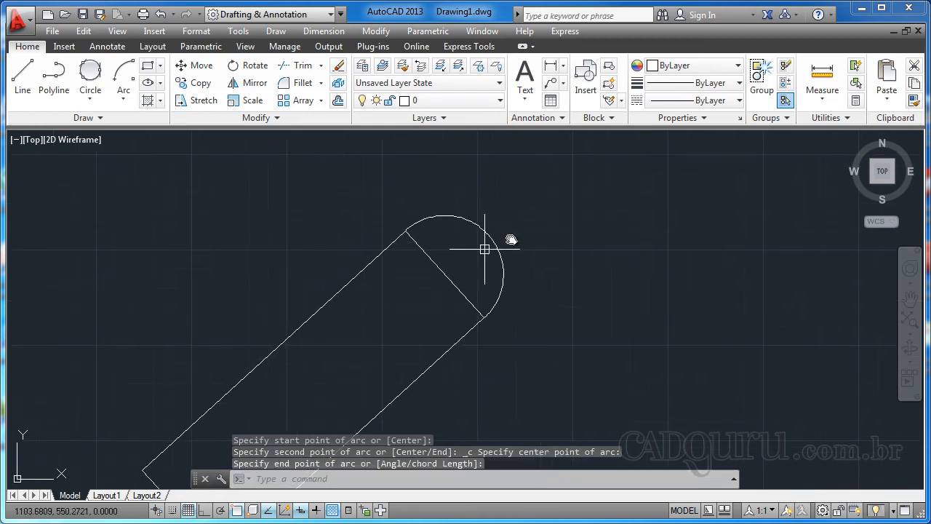
click(557, 218)
click(478, 251)
key(Delete)
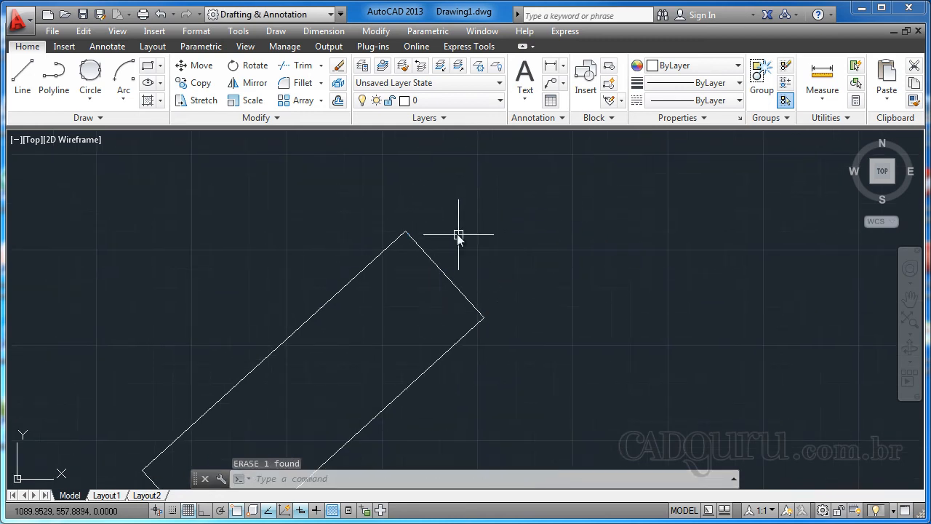
- Draw a Start, Center, End arc from the slanted rectangle's right corner, centred on the short side's midpoint, with an end angle of 80 degrees
scroll(458, 233, up, 5)
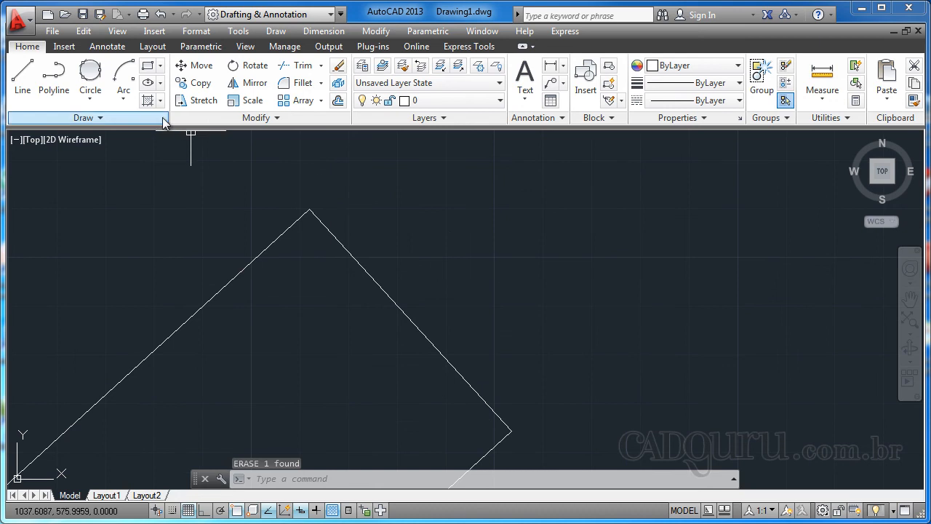
click(125, 100)
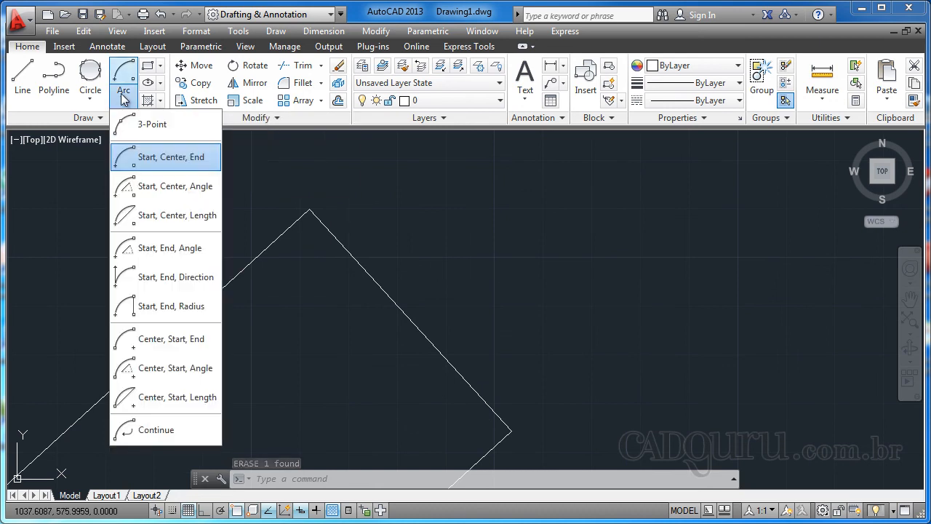
click(150, 162)
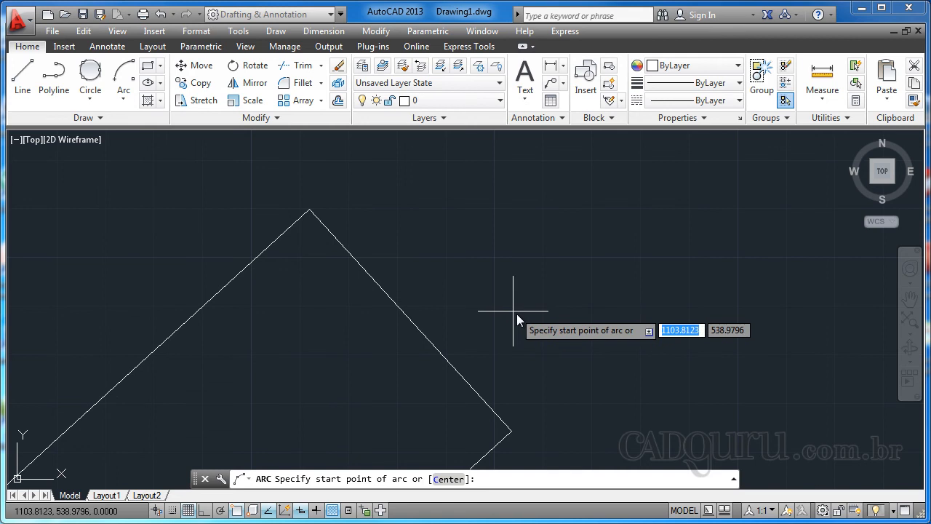
click(513, 432)
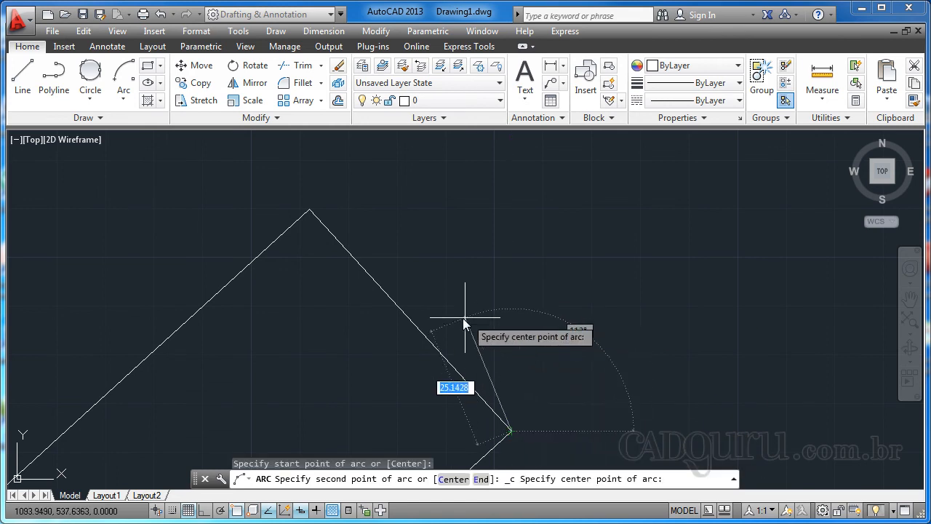
click(412, 320)
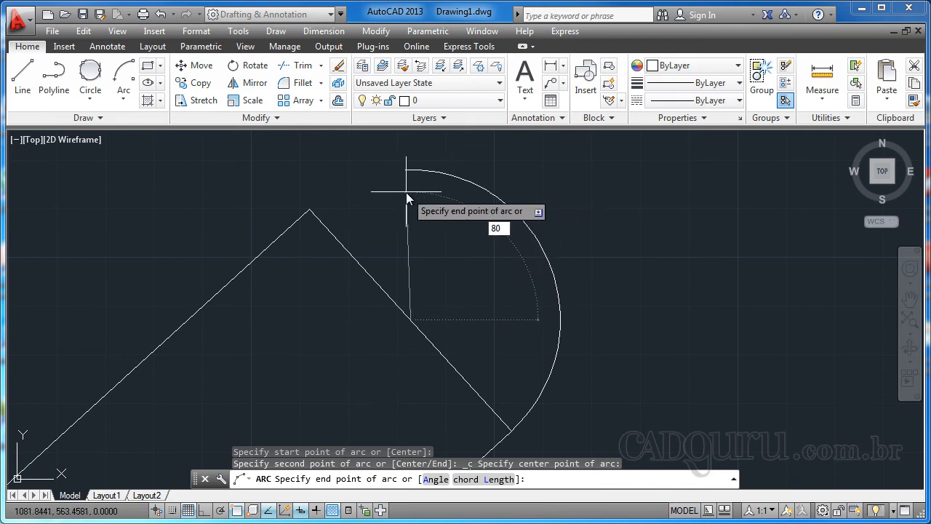
text(80)
key(Return)
scroll(406, 194, down, 2)
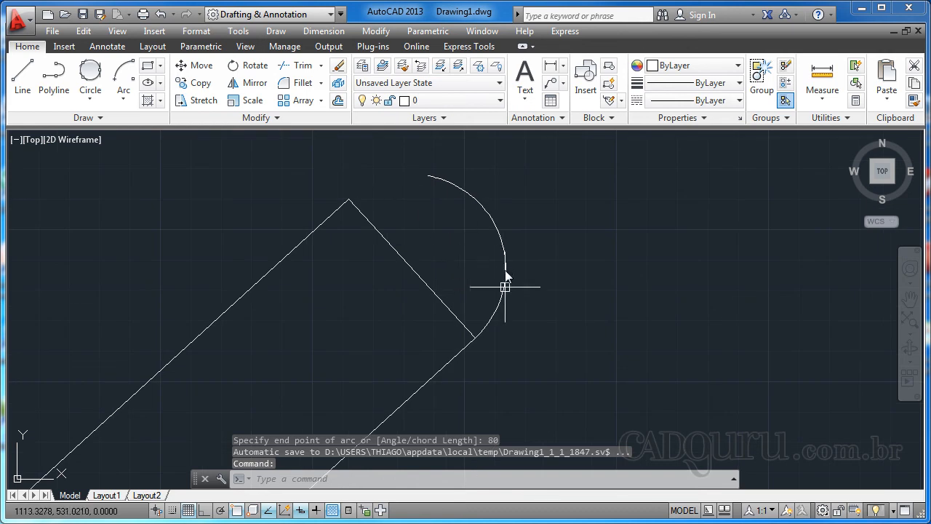
middle_drag(428, 149, 424, 187)
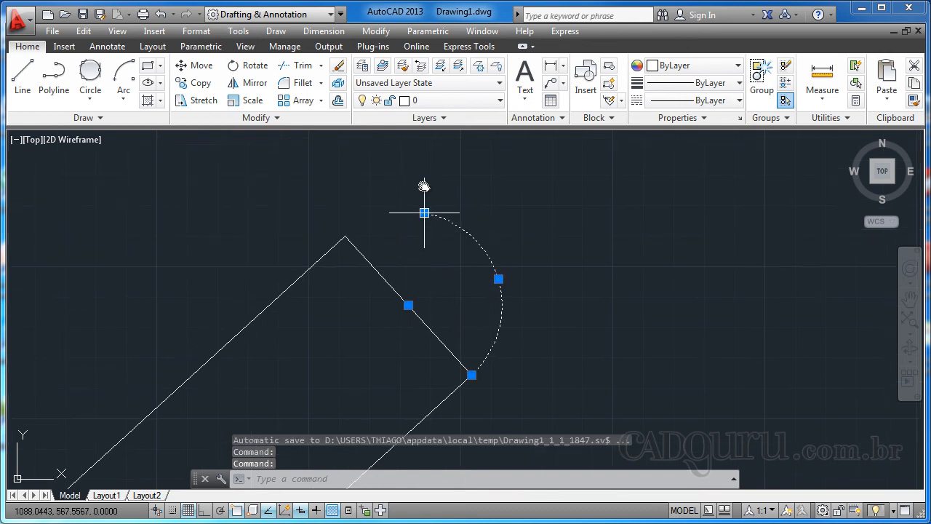
scroll(413, 244, up, 2)
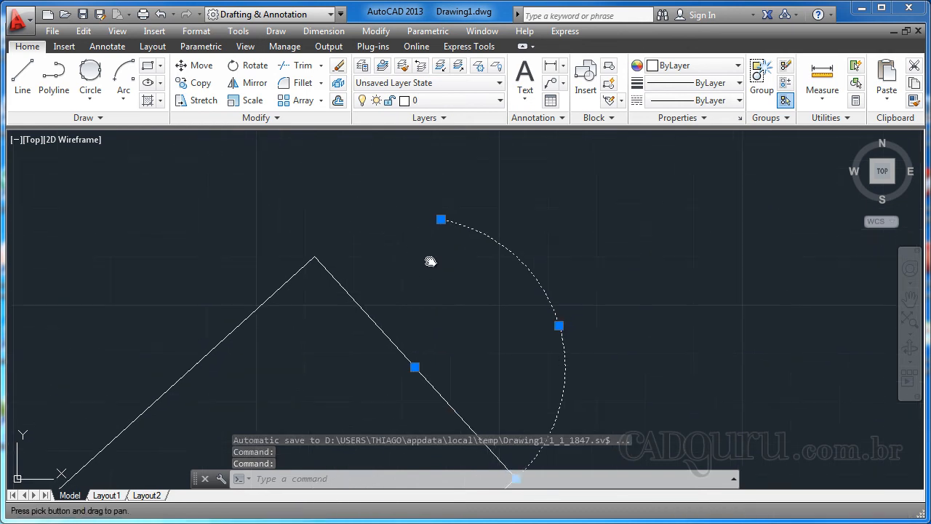
key(Escape)
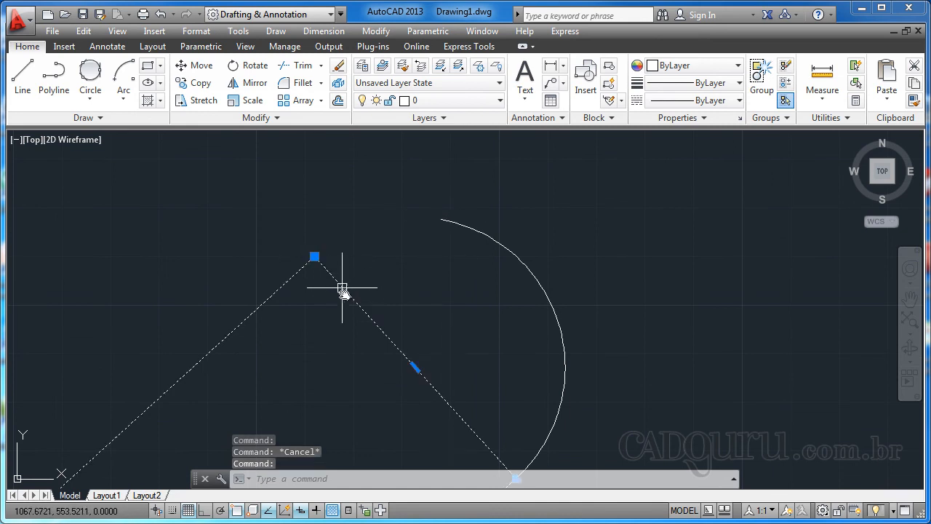
- Draw a Start, Center, Length arc from the horizontal rectangle's lower-right corner, centred on the right side's midpoint, with a chord length of 60
key(Escape)
scroll(387, 236, down, 1)
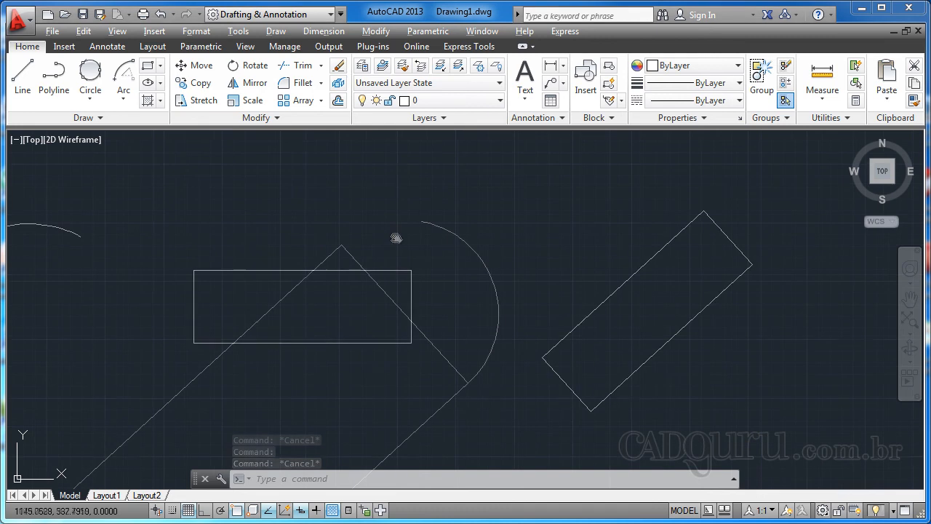
mouse_move(439, 342)
middle_down()
mouse_move(437, 316)
mouse_move(401, 350)
mouse_move(376, 343)
mouse_move(396, 350)
middle_up()
scroll(401, 347, up, 1)
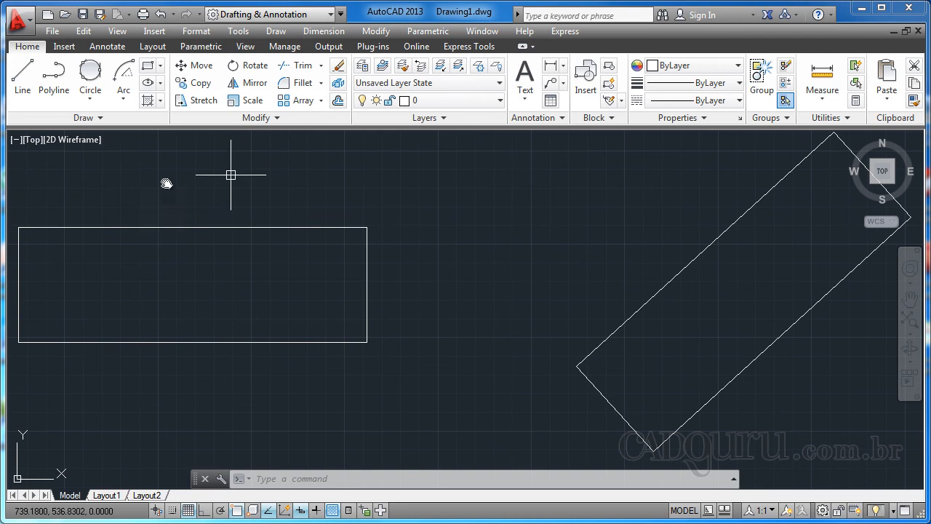
middle_drag(208, 301, 222, 298)
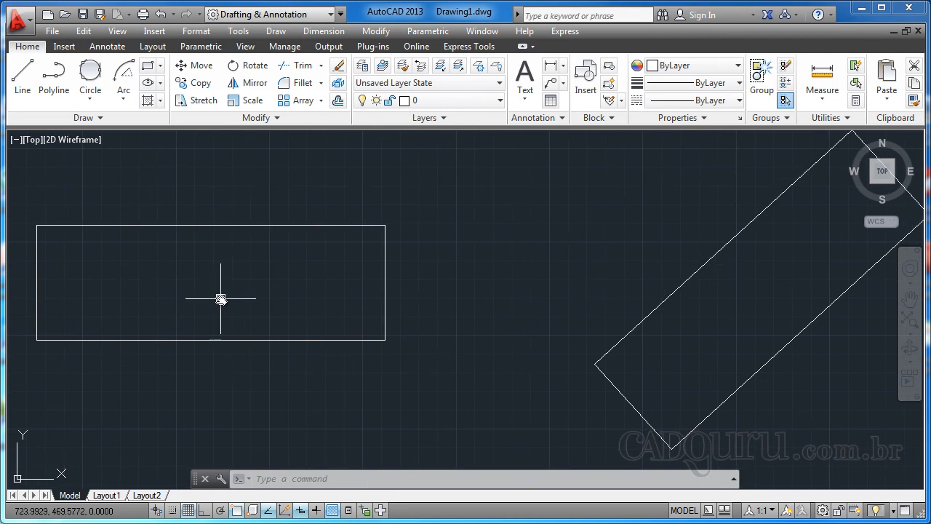
click(124, 100)
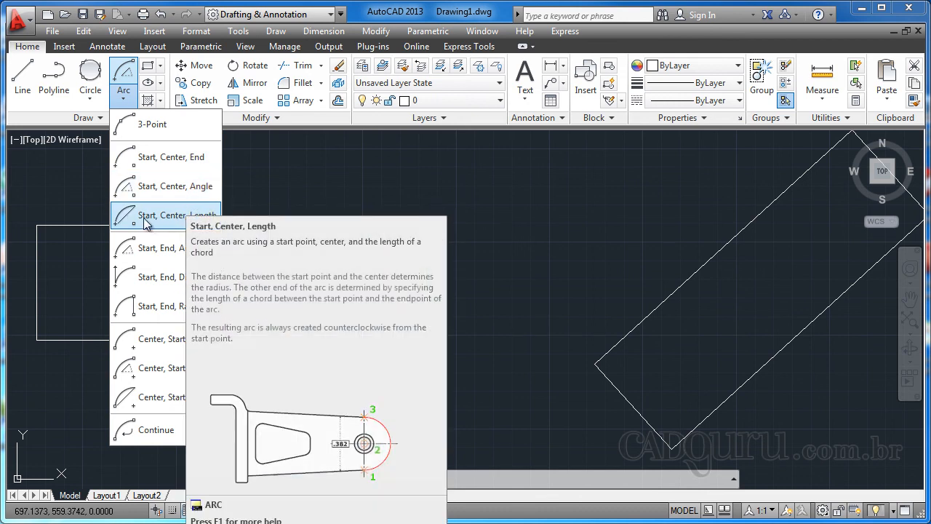
click(181, 220)
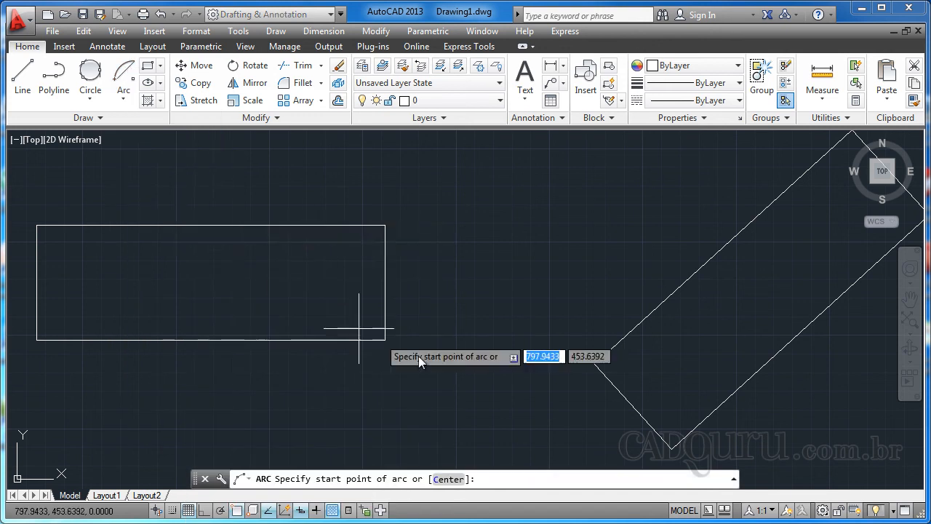
scroll(436, 342, up, 5)
middle_drag(437, 342, 457, 414)
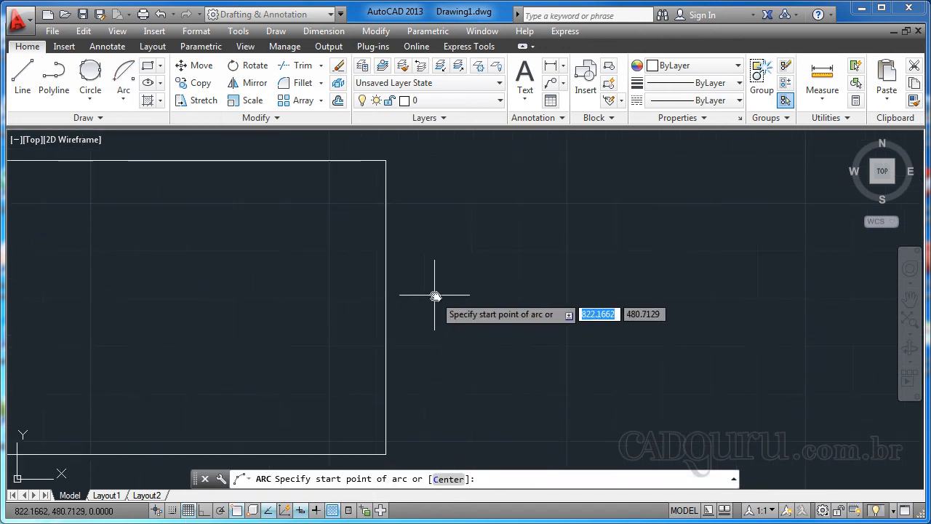
middle_drag(434, 295, 435, 288)
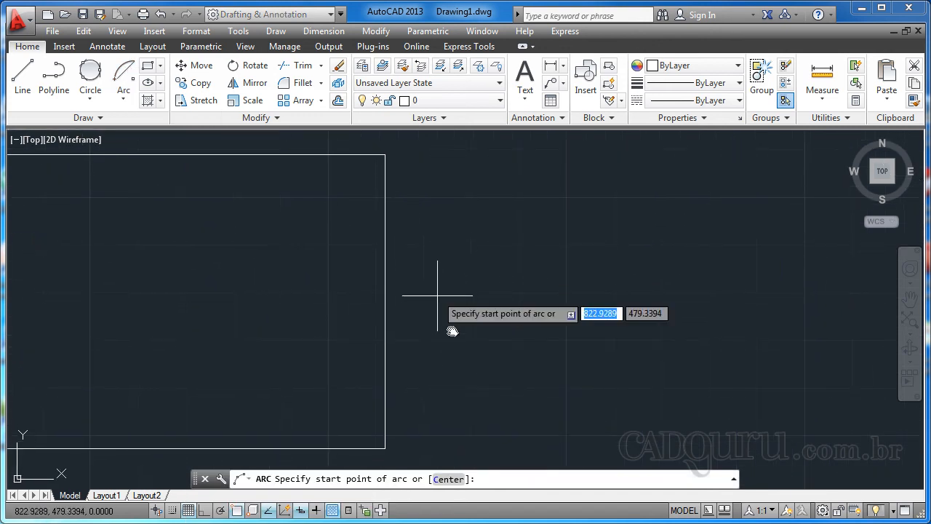
click(386, 449)
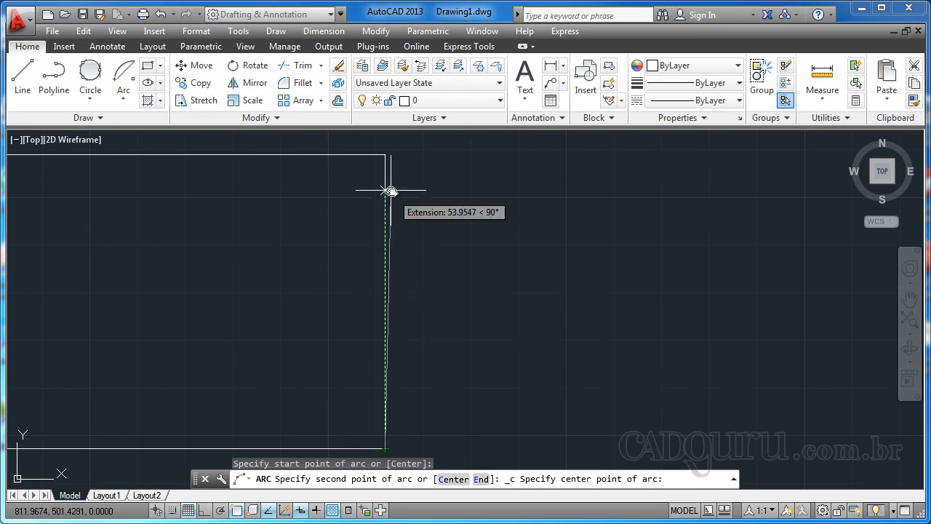
click(386, 301)
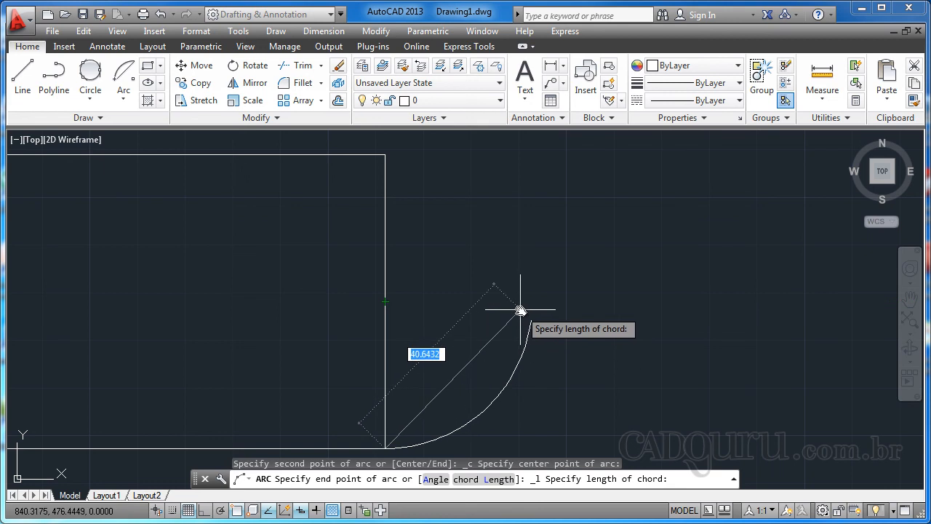
key(Return)
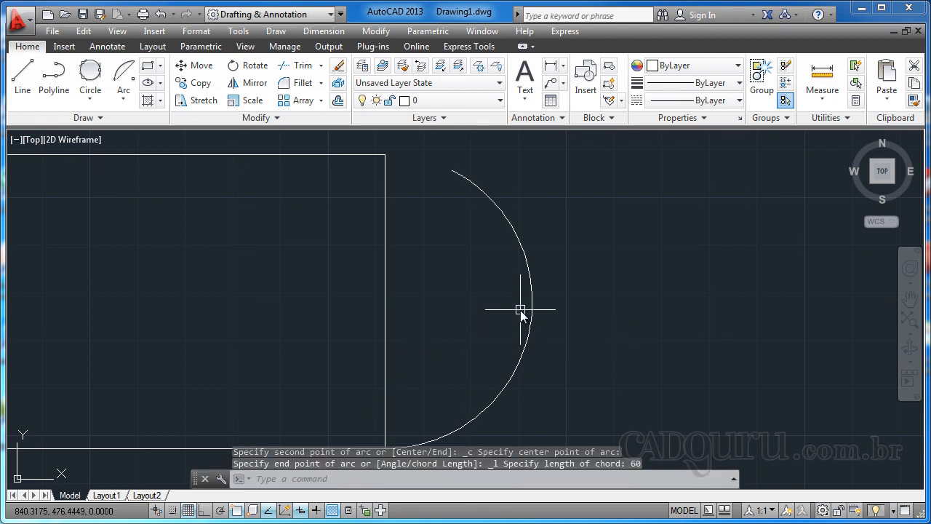
- Examine the grip points of the chord-length arc and its position against the horizontal rectangle's right side
scroll(502, 283, down, 3)
click(478, 314)
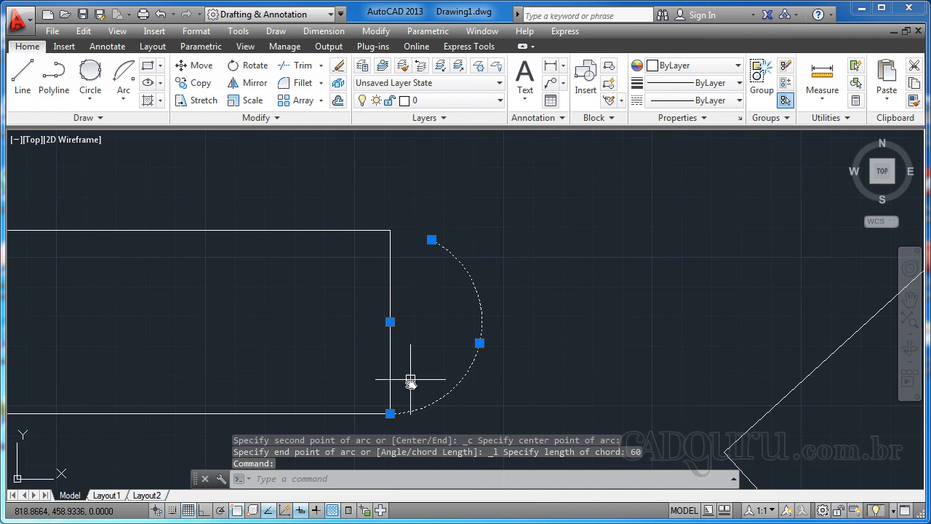
key(Escape)
middle_drag(399, 420, 385, 399)
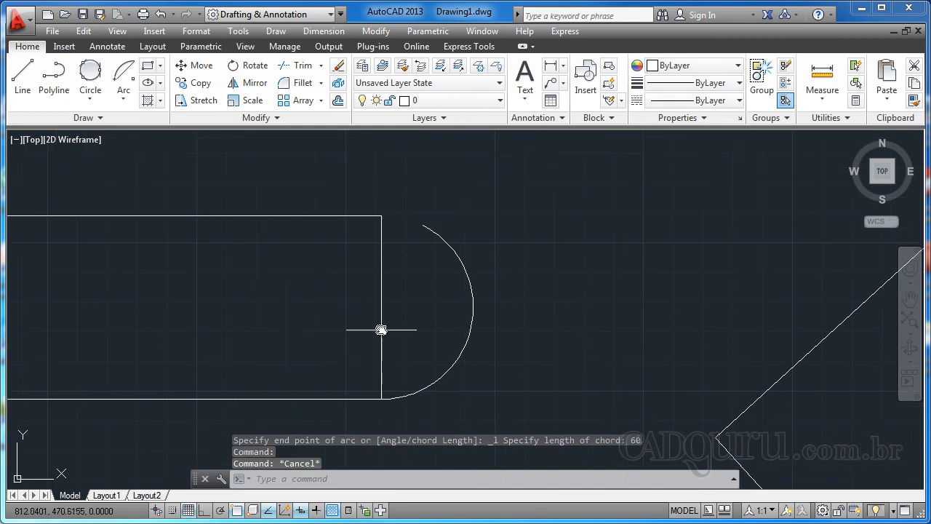
middle_drag(383, 307, 457, 308)
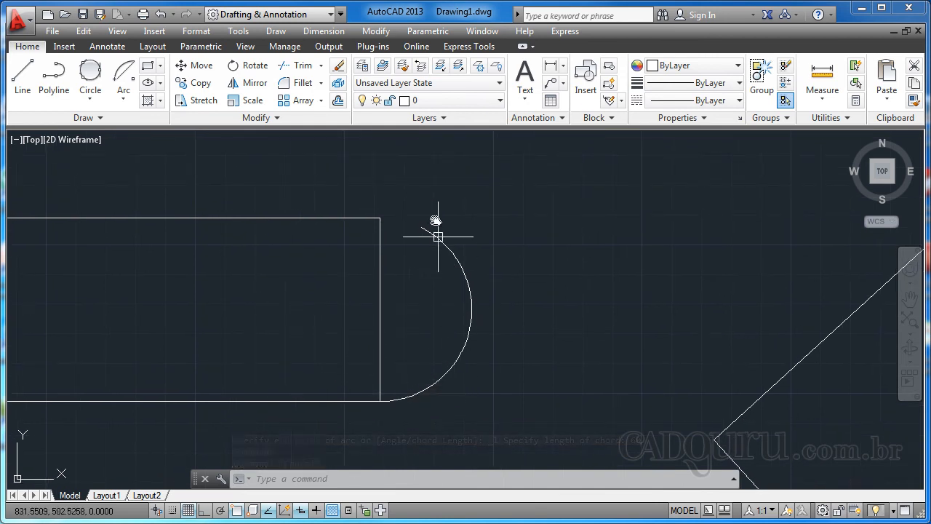
scroll(438, 234, down, 4)
mouse_move(392, 254)
middle_down()
mouse_move(394, 272)
mouse_move(426, 299)
middle_up()
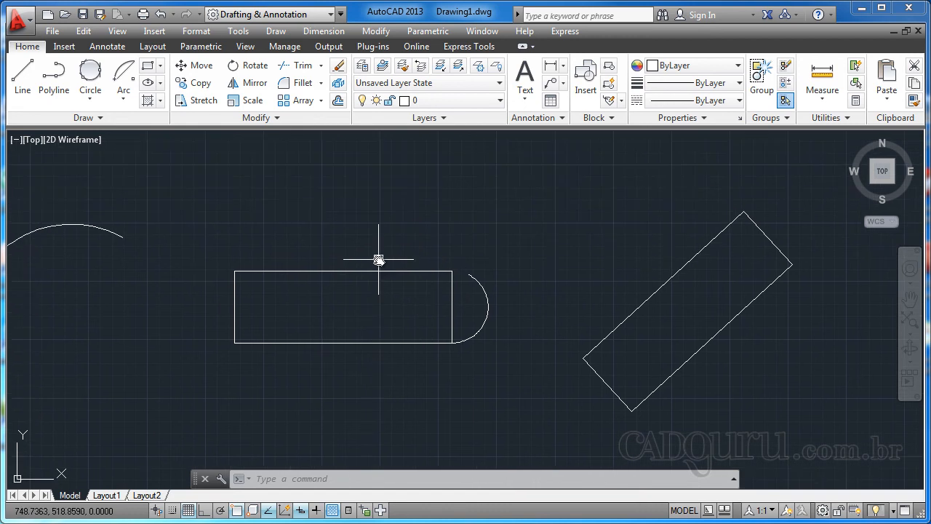
- Draw a Start, End, Angle arc from the slanted rectangle's right corner to its top corner, with an included angle of 150 degrees
click(123, 96)
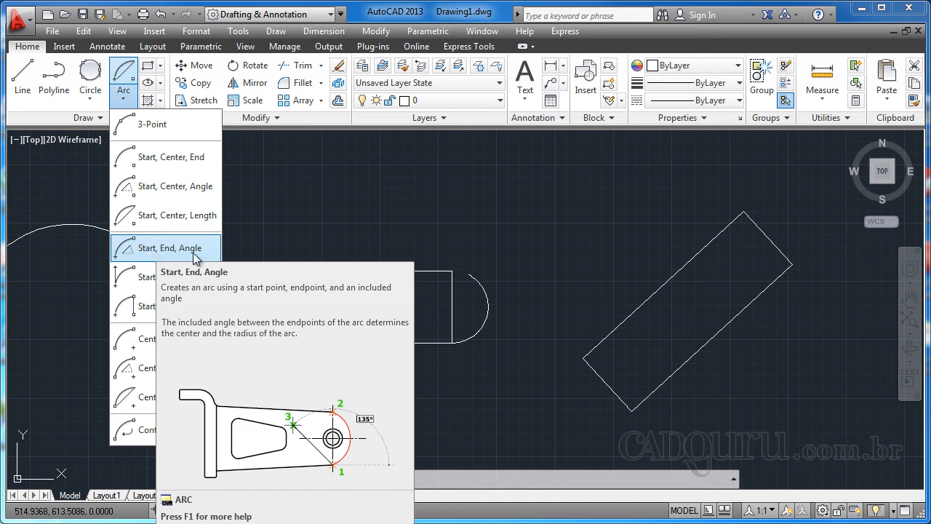
click(169, 248)
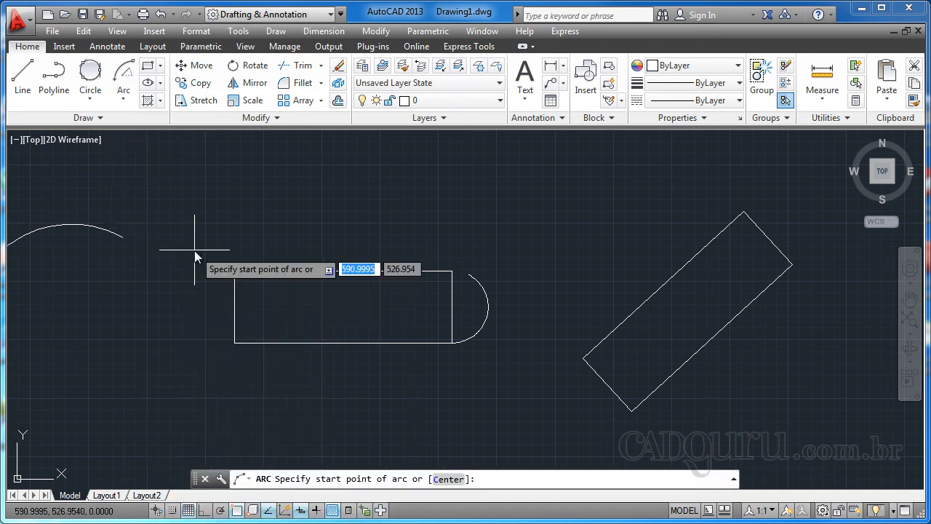
scroll(601, 269, up, 3)
scroll(629, 312, up, 3)
mouse_move(626, 311)
middle_down()
mouse_move(604, 318)
mouse_move(578, 372)
middle_up()
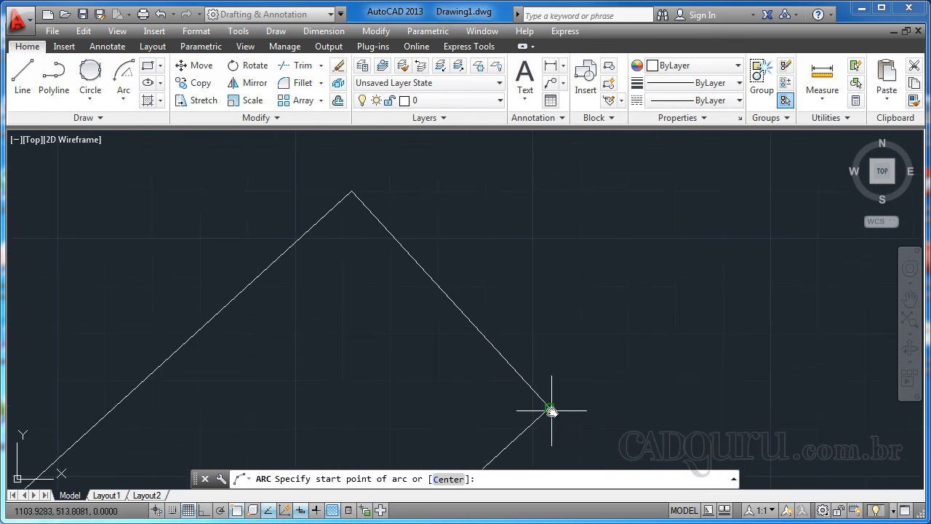
click(551, 409)
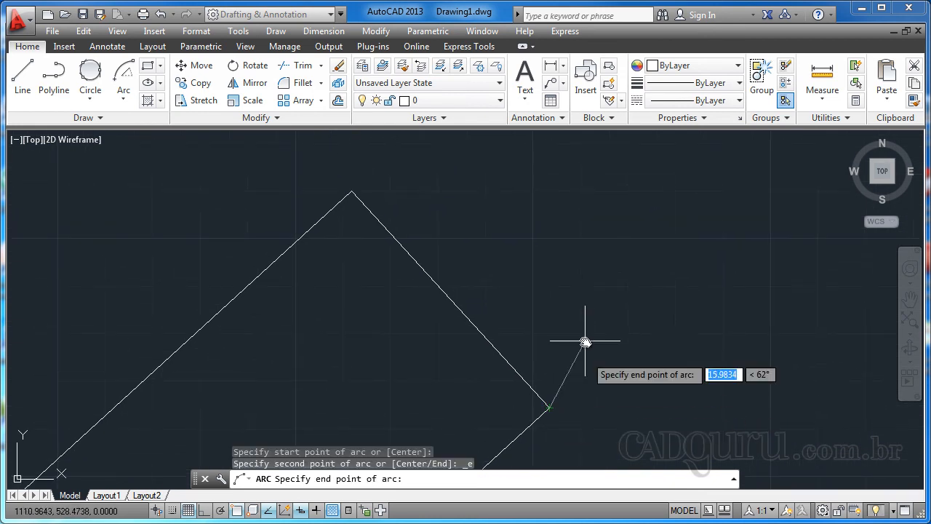
click(355, 192)
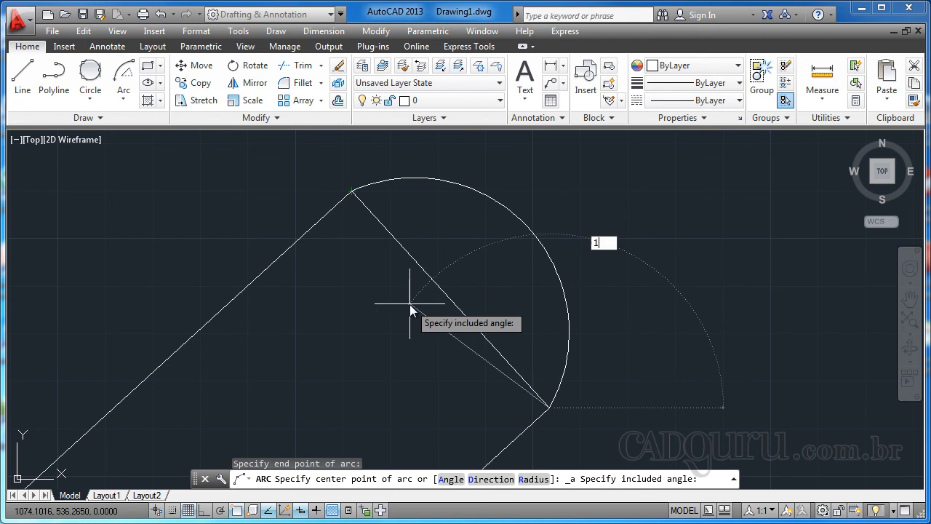
key(Return)
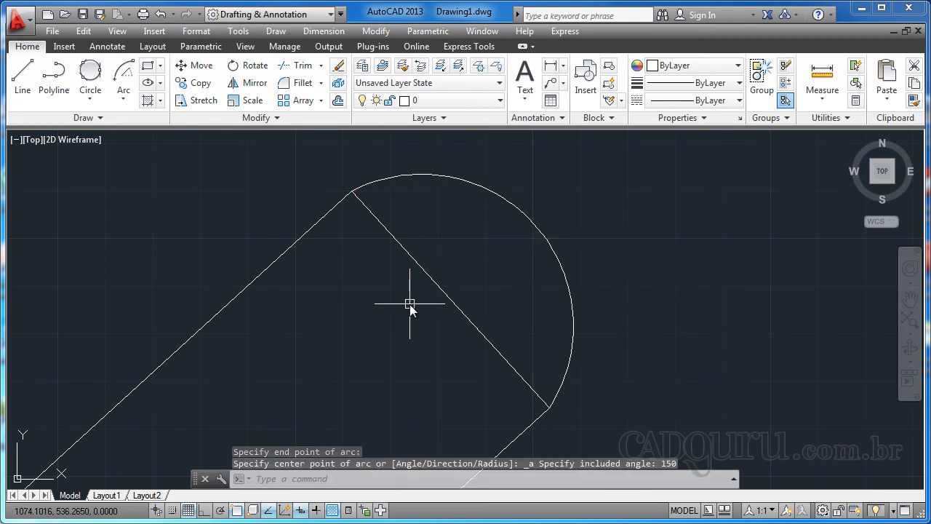
- Examine the grip points of the arc on the slanted rectangle's upper-right short side
scroll(509, 233, down, 2)
click(518, 272)
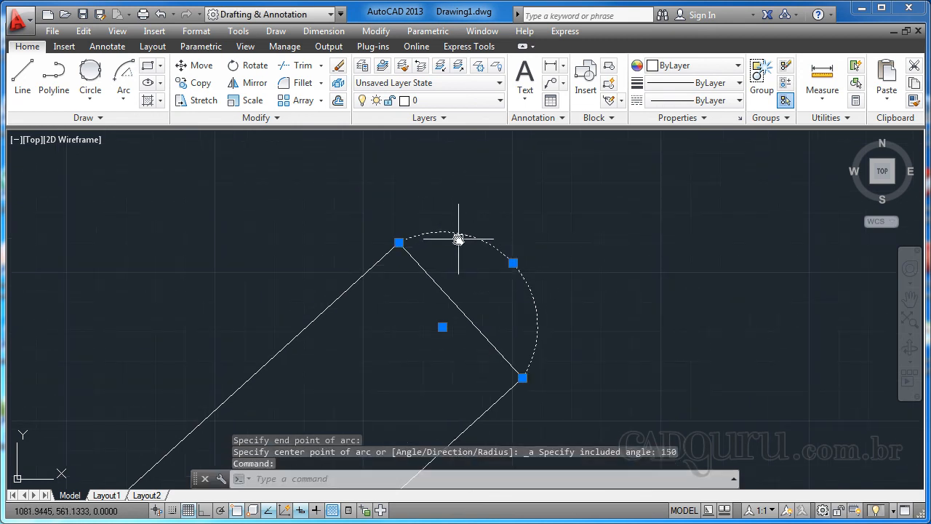
key(Escape)
scroll(433, 224, down, 8)
mouse_move(280, 310)
middle_down()
mouse_move(490, 367)
mouse_move(430, 363)
middle_up()
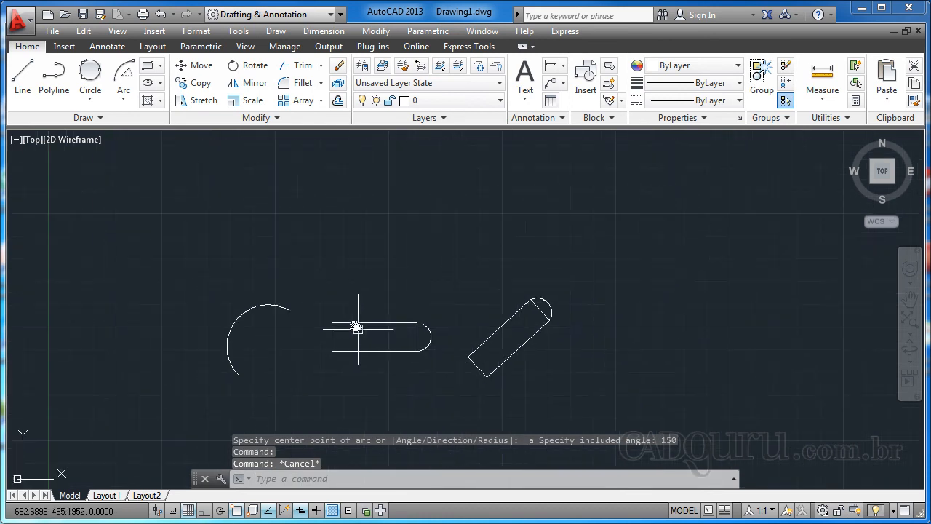
click(124, 97)
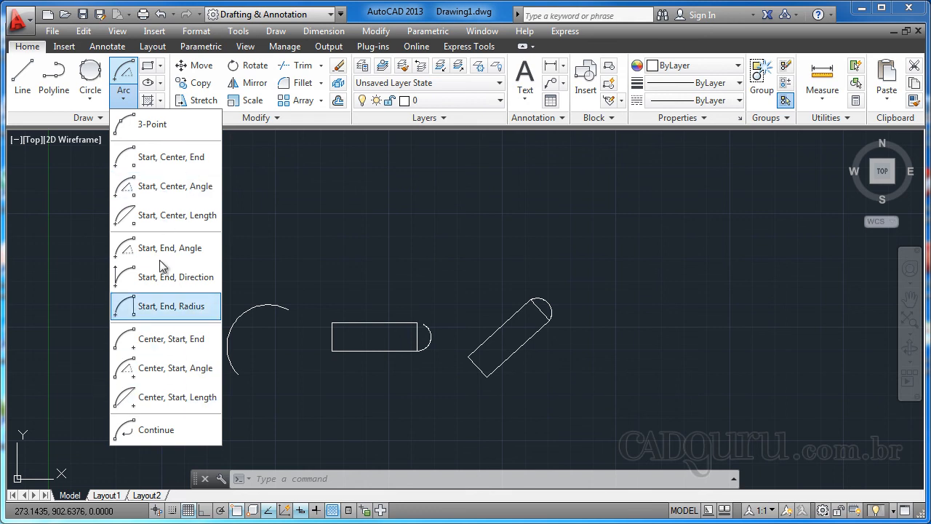
click(362, 251)
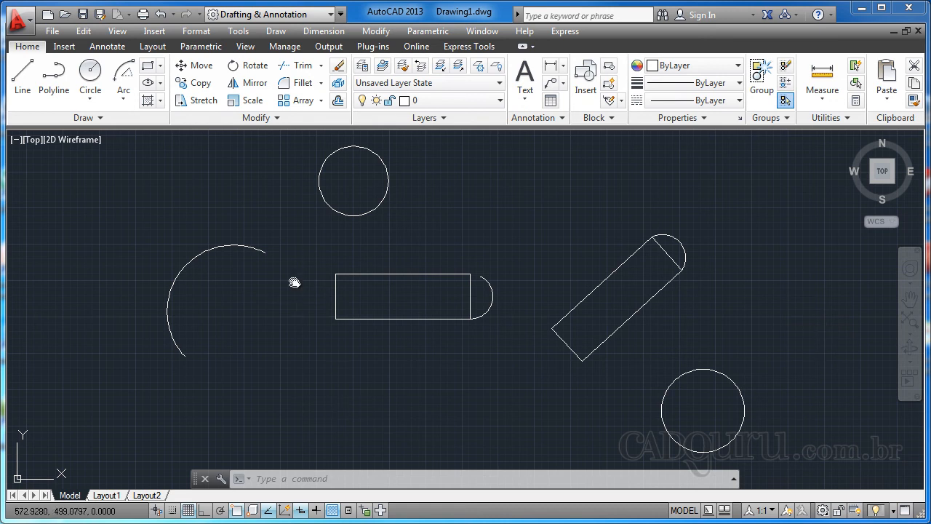
middle_drag(294, 283, 277, 285)
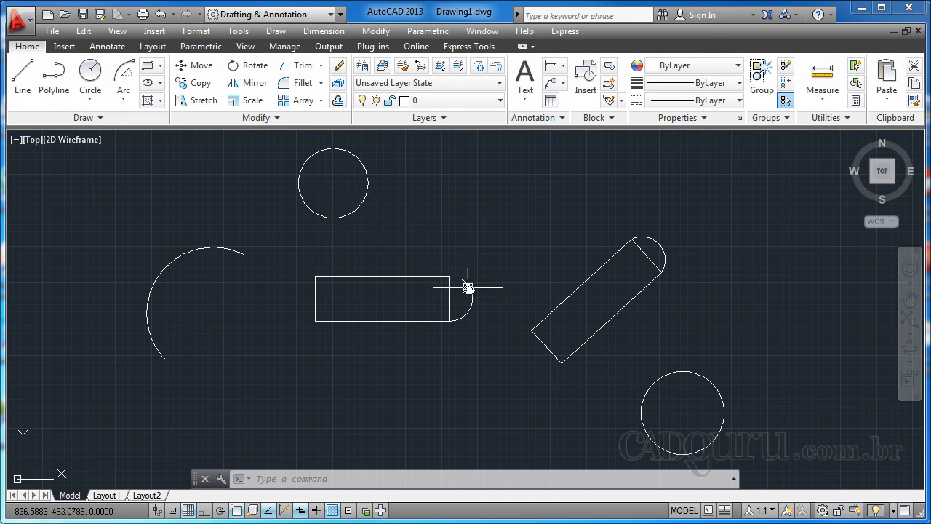
click(445, 236)
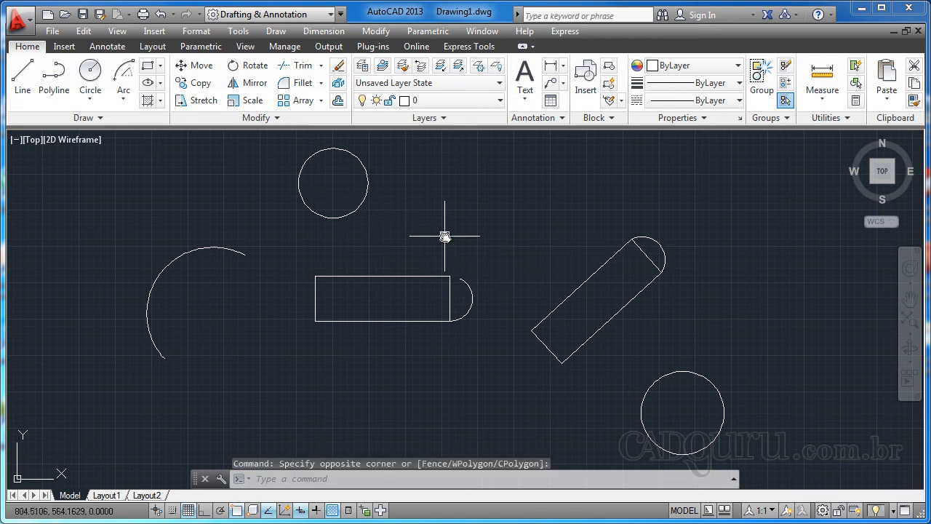